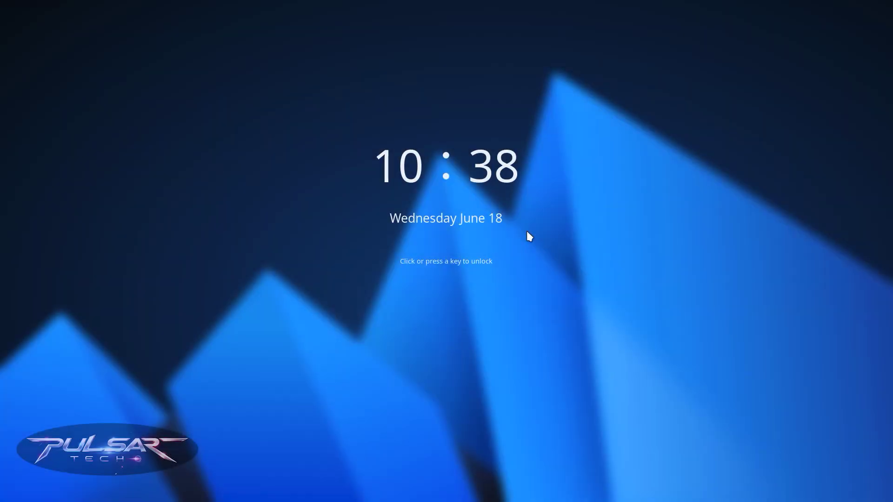
Log in to the AnduinOS session from the lock screen with the account password
left_click(527, 232)
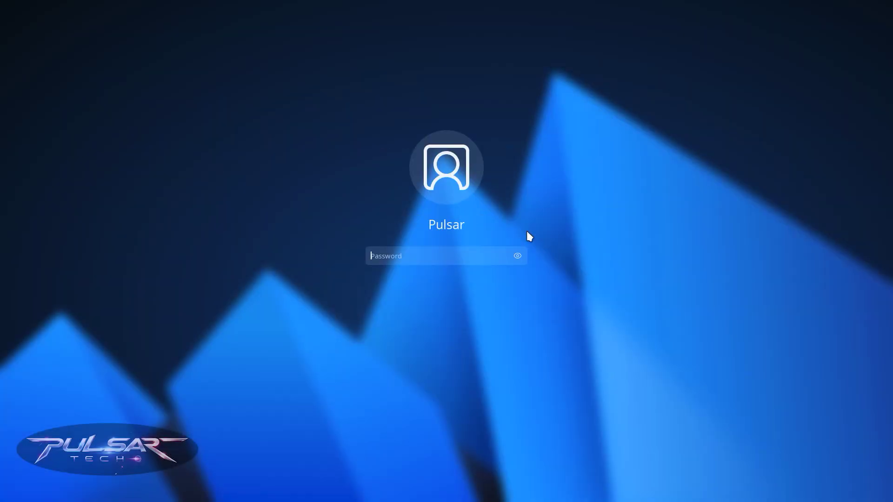
type("••••••")
key("Return")
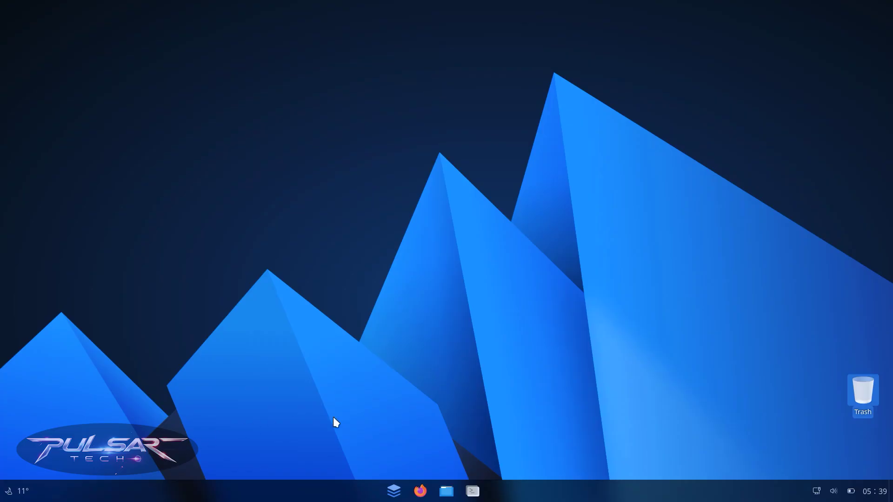
In quick settings, turn Dark Style off and back on, then raise the volume slightly
left_click(818, 492)
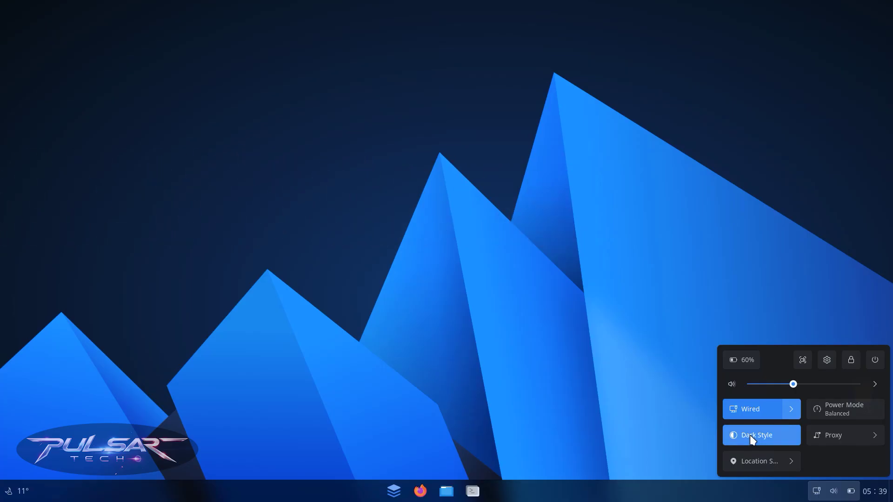
left_click(751, 435)
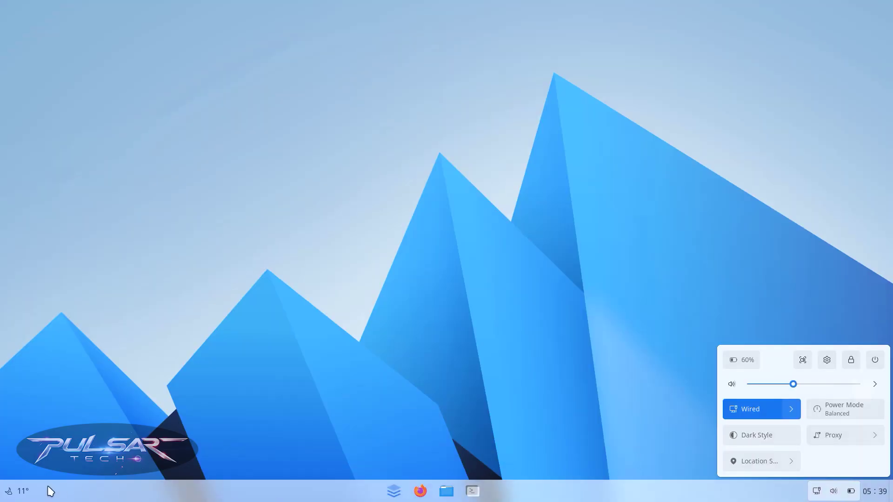
left_click(754, 438)
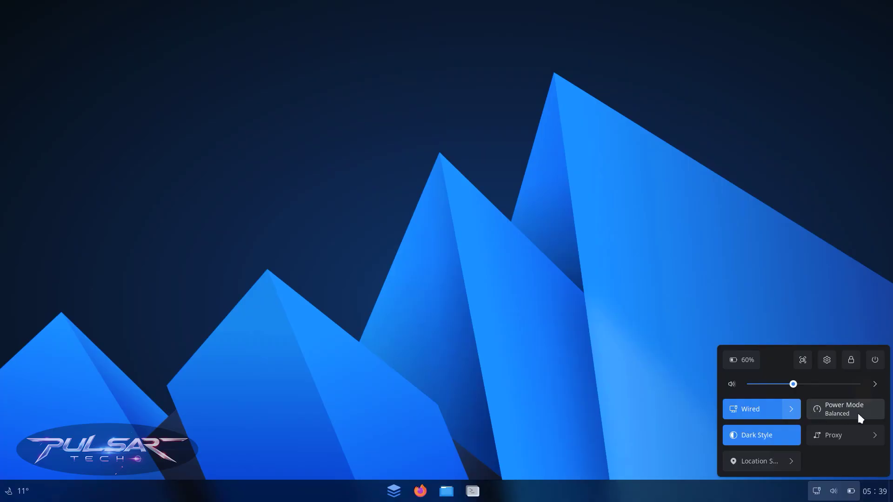
mouse_move(793, 385)
left_mouse_down()
mouse_move(834, 392)
mouse_move(758, 388)
mouse_move(807, 390)
left_mouse_up()
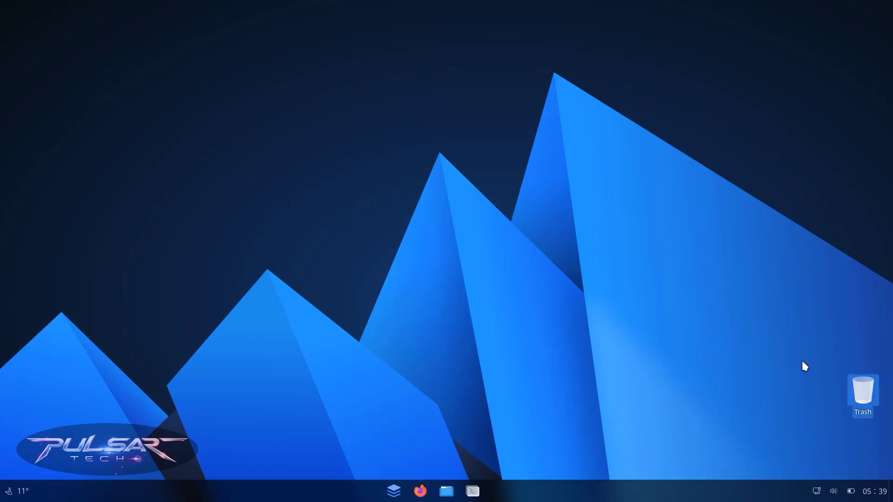
left_click(802, 359)
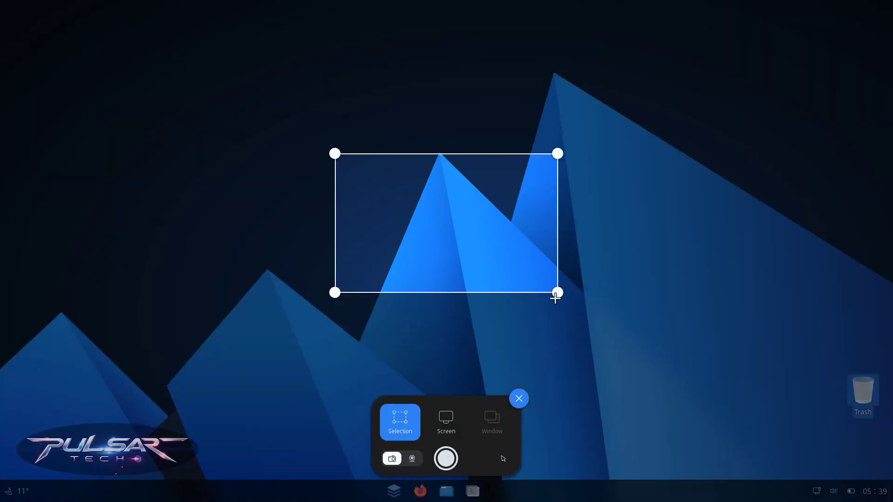
left_click_drag(557, 294, 693, 368)
left_click_drag(334, 154, 193, 40)
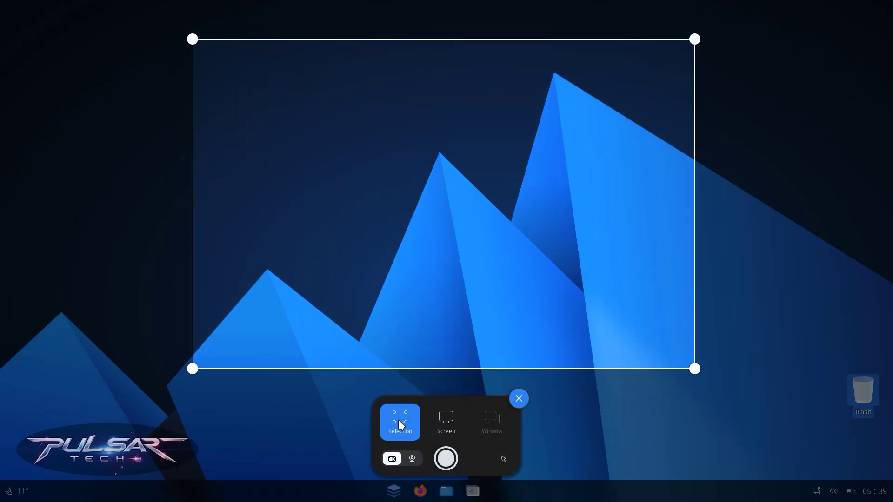
left_click(445, 432)
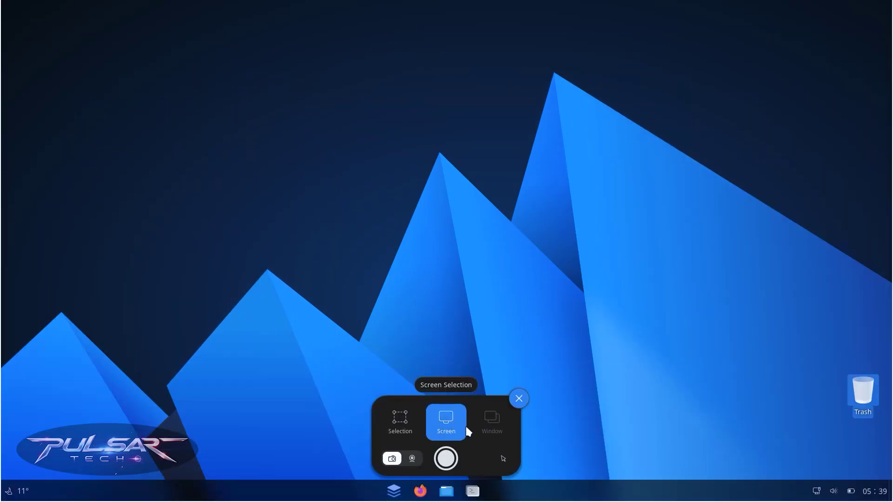
left_click(518, 403)
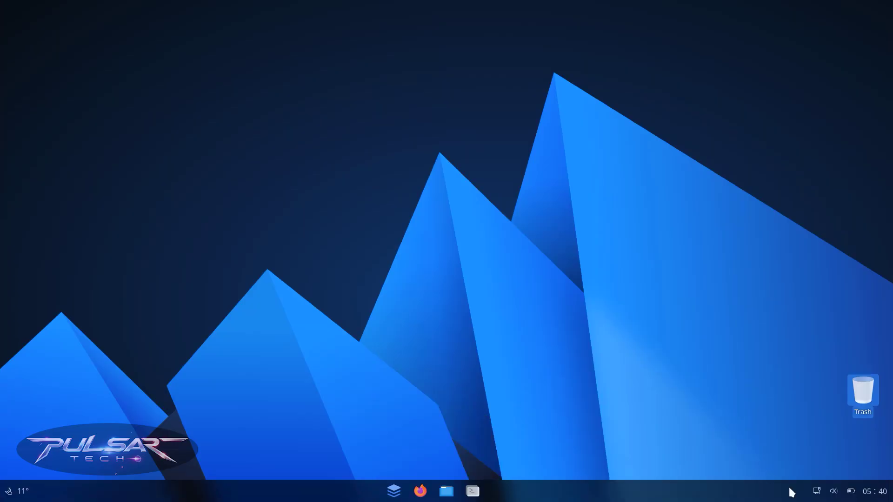
Open system Settings from quick settings, scroll through its sidebar, then close it
left_click(816, 492)
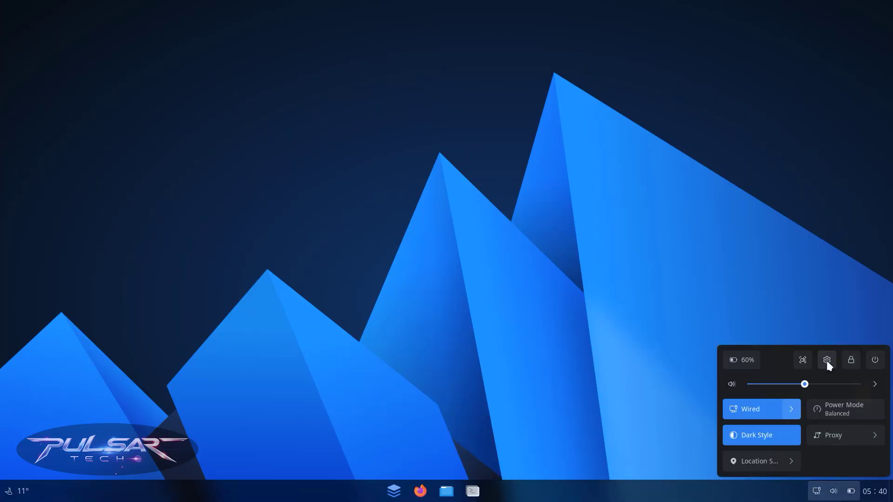
left_click(827, 361)
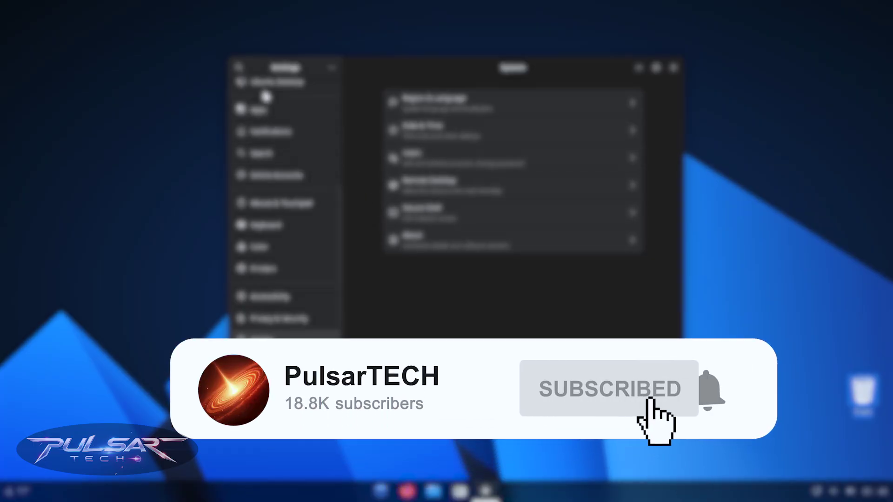
scroll(261, 107, "up", 5)
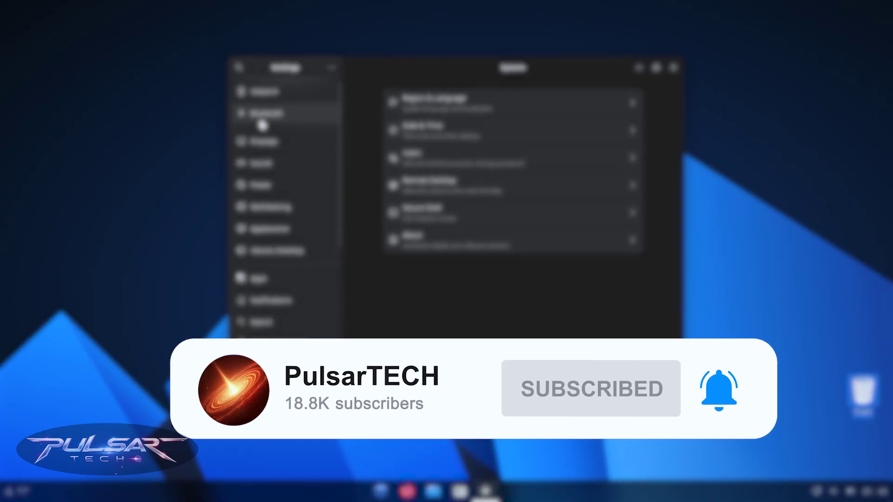
scroll(262, 124, "down", 5)
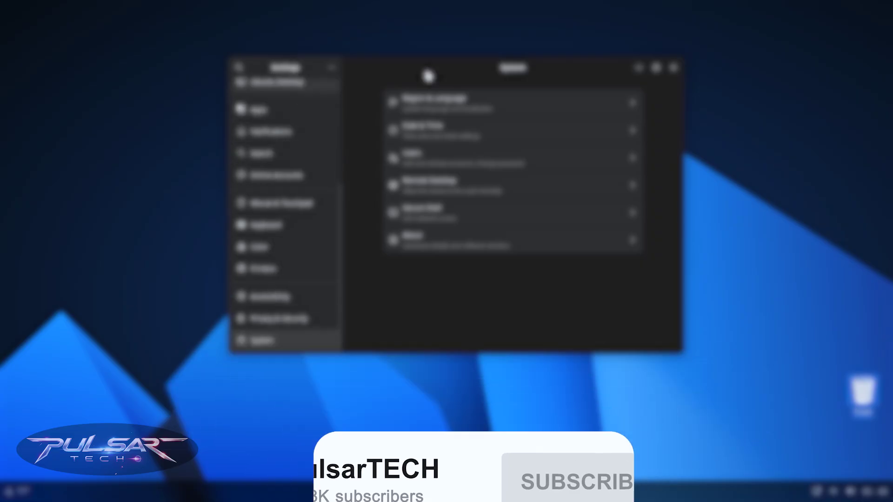
left_click(673, 68)
left_click(850, 492)
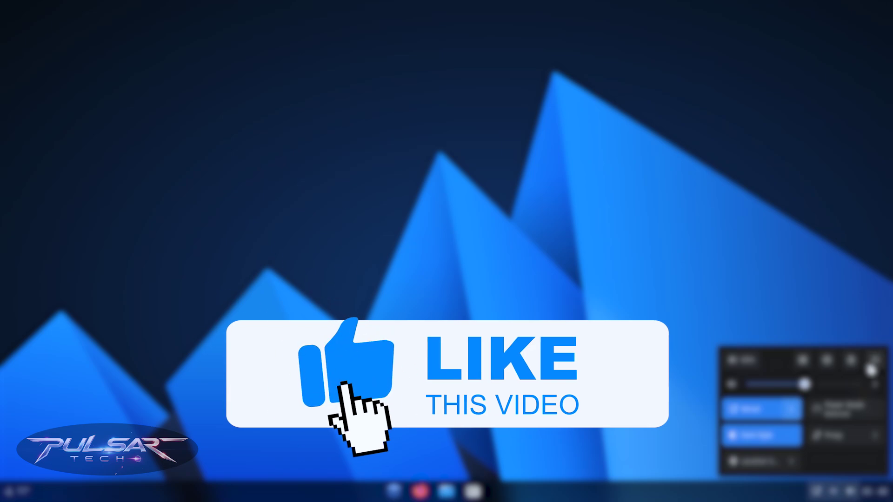
left_click(876, 496)
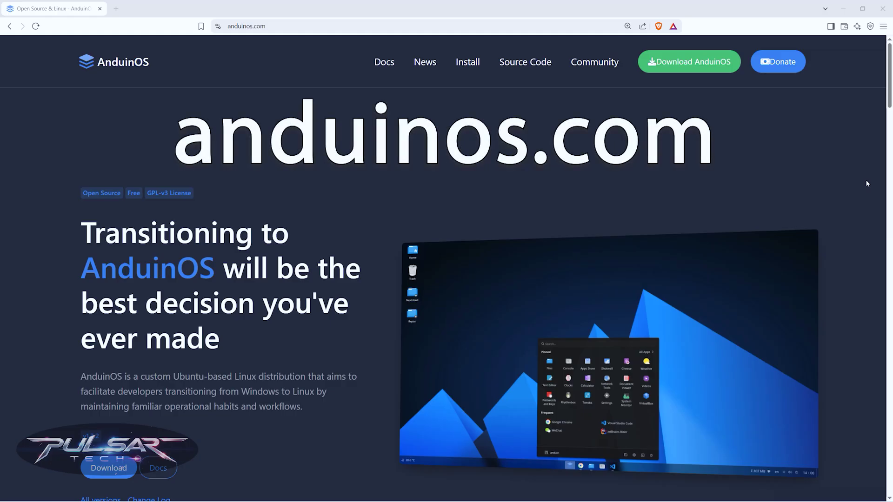
Autoscroll anduinos.com down to the 'Choose your AnduinOS version' section
middle_click(859, 158)
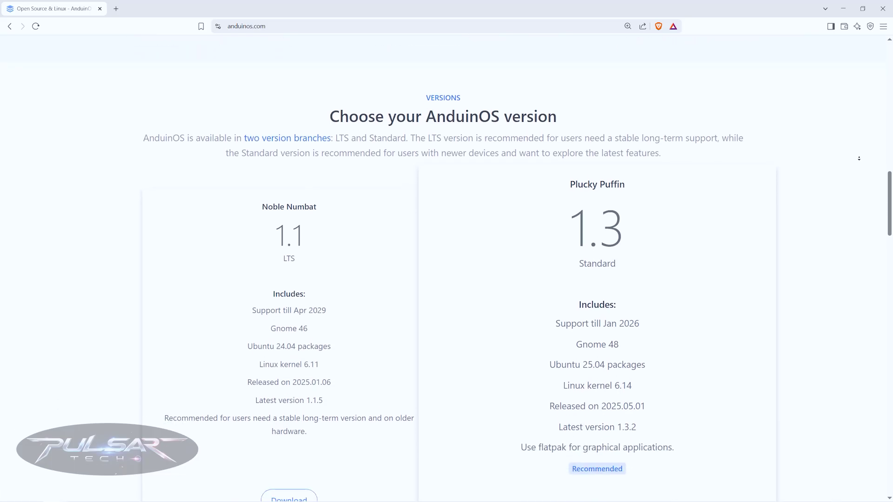
middle_click(860, 160)
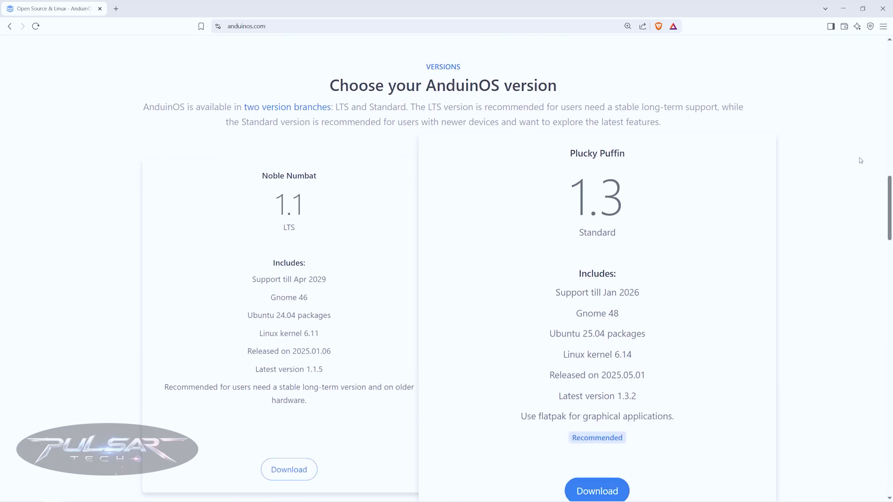
Highlight the intro on the two version branches and the Noble Numbat 1.1 LTS and Standard descriptions
left_click_drag(143, 108, 209, 110)
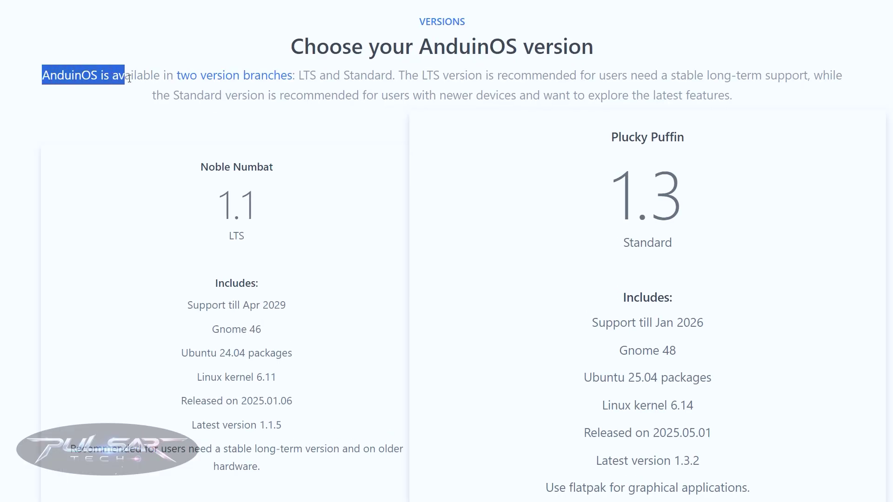
left_click_drag(129, 79, 391, 75)
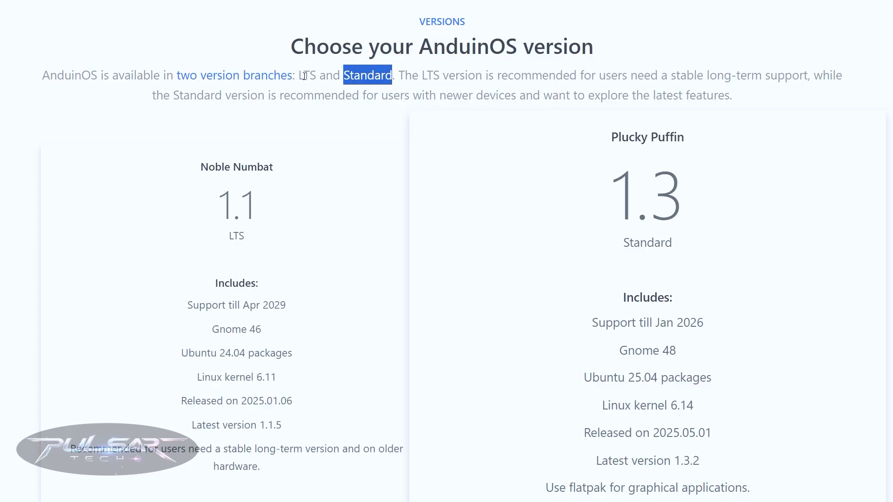
left_click(634, 81)
left_click_drag(675, 77, 811, 75)
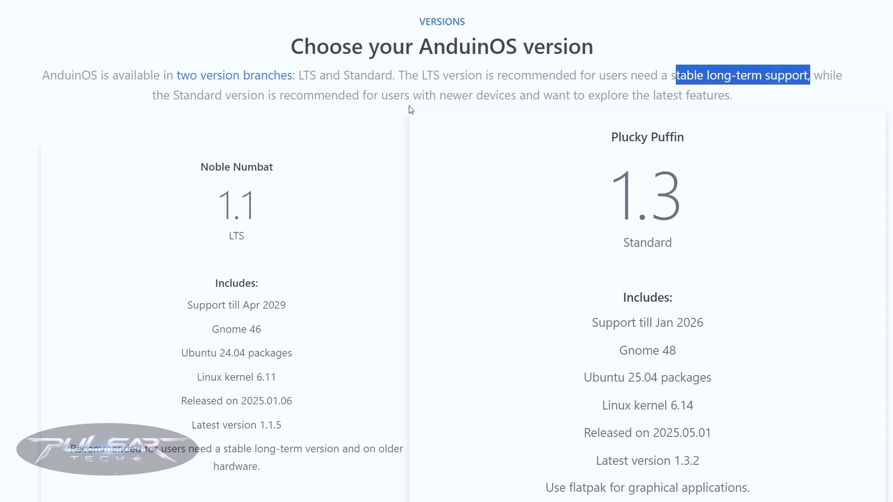
left_click_drag(226, 212, 255, 235)
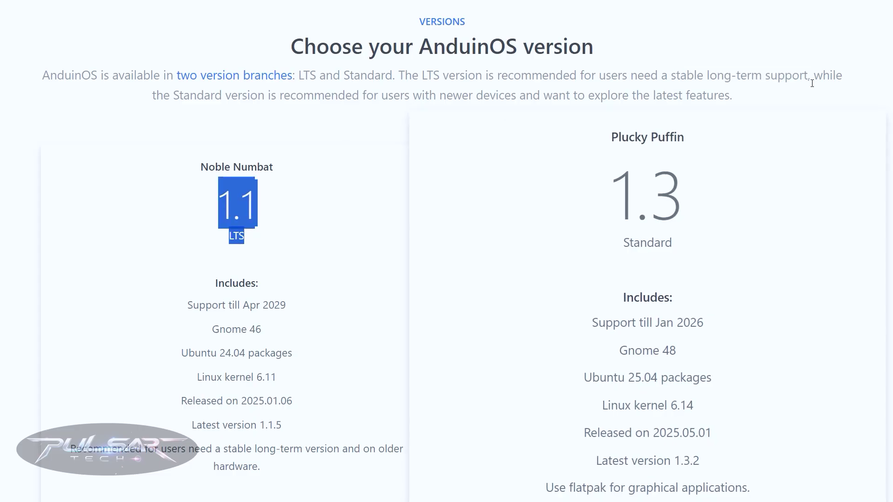
left_click_drag(589, 95, 738, 103)
left_click_drag(174, 96, 683, 203)
Highlight the support dates and release dates 2025.01.06 and 2025.05.01, then scroll to the Download buttons
left_click_drag(589, 322, 704, 323)
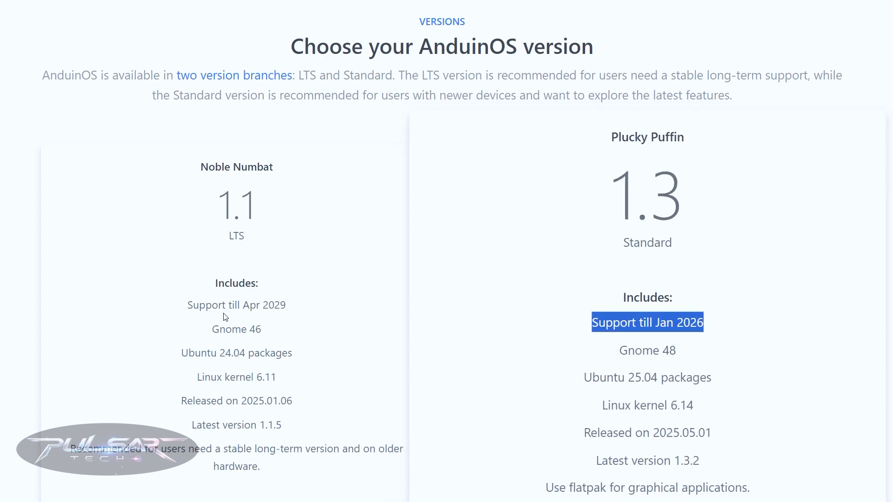
left_click_drag(185, 308, 285, 308)
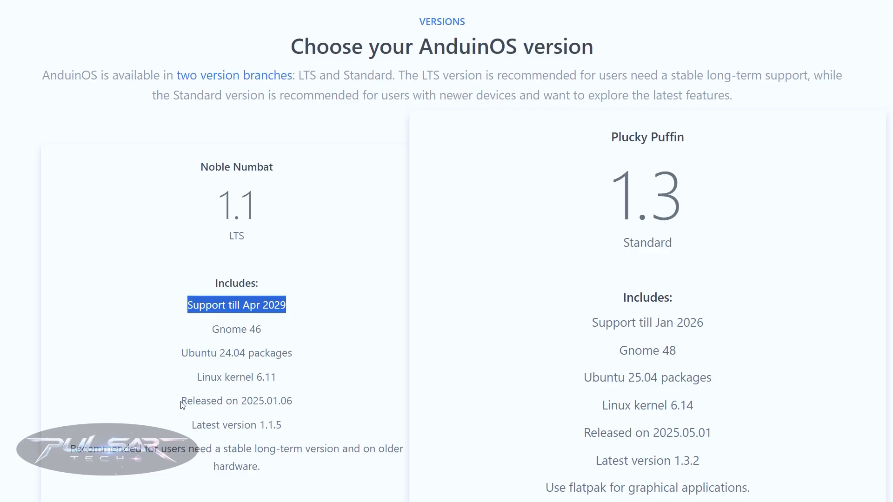
left_click(247, 400)
left_click_drag(242, 400, 291, 400)
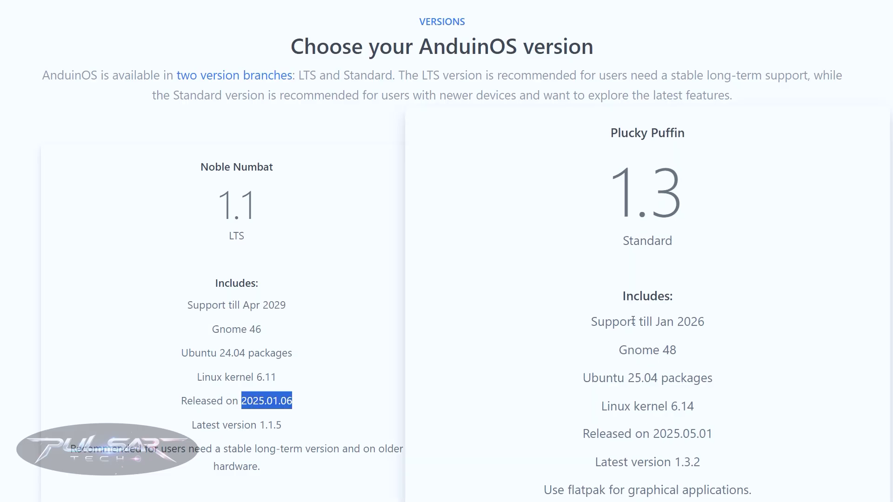
left_click_drag(654, 433, 712, 433)
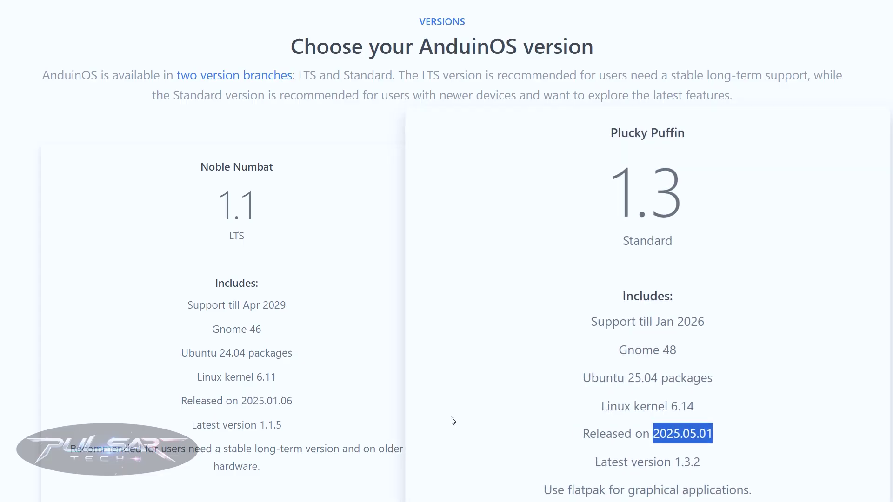
left_click(640, 435)
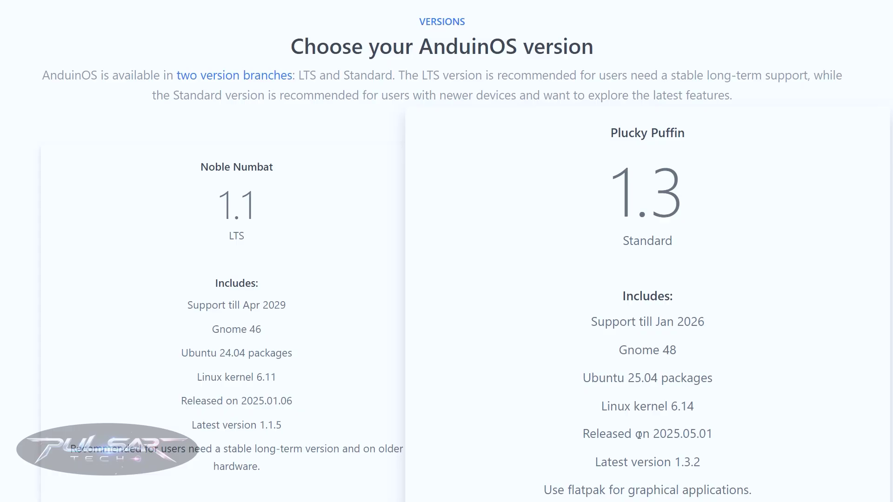
scroll(639, 436, "down", 2)
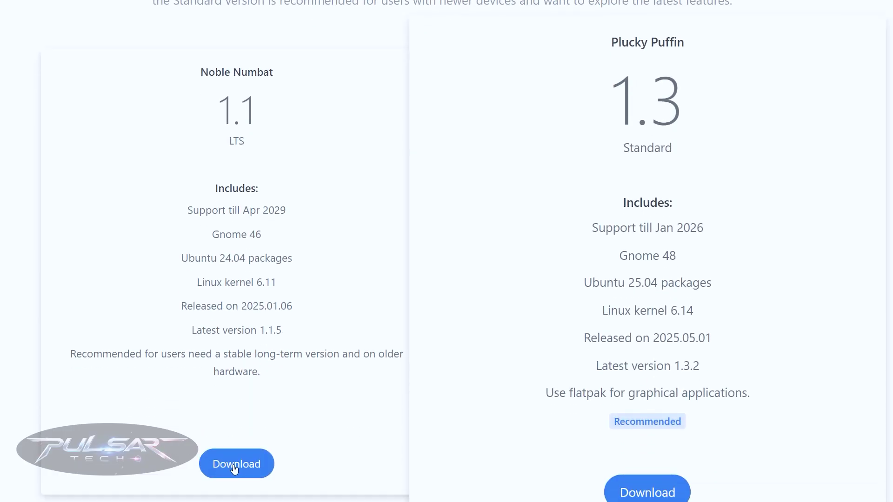
left_click(234, 465)
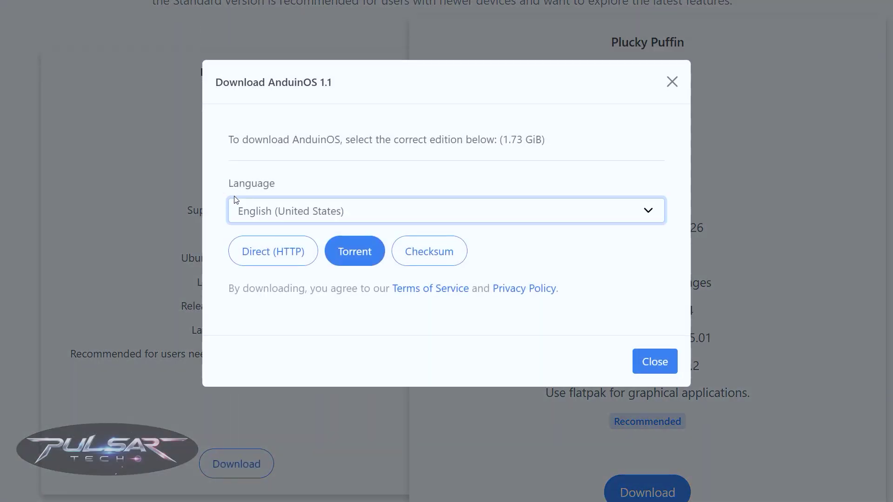
left_click(635, 218)
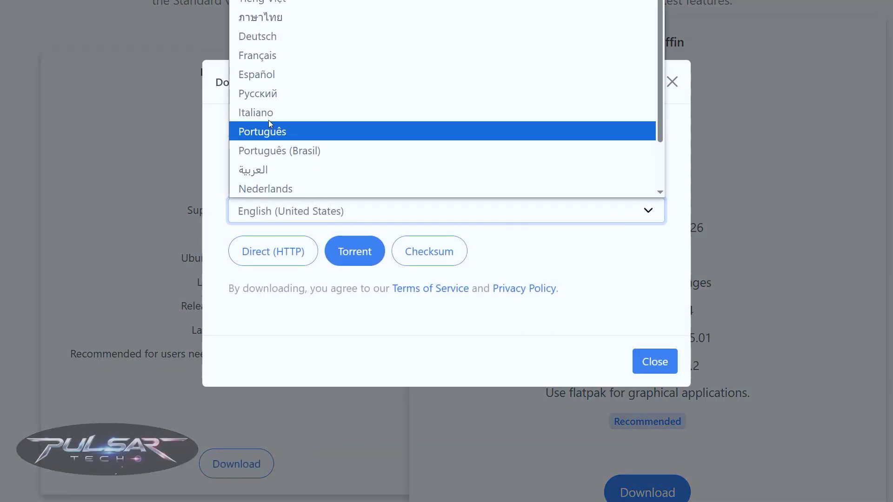
scroll(305, 103, "down", 3)
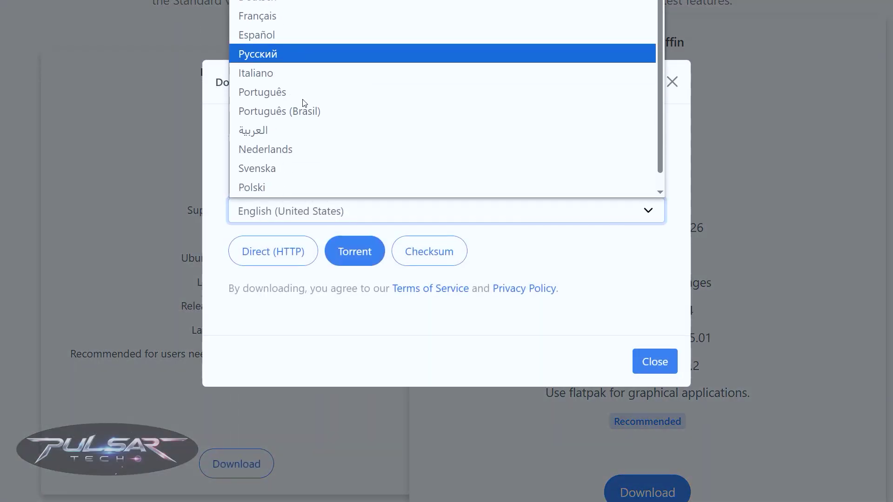
scroll(303, 105, "up", 3)
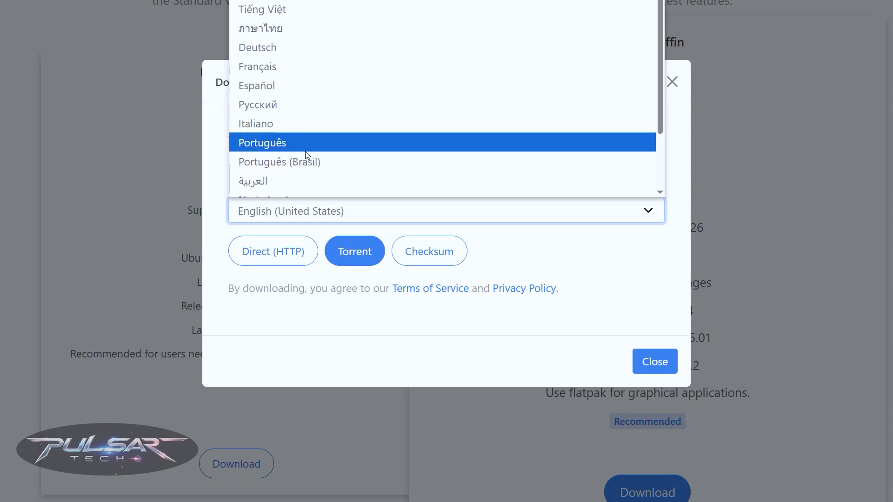
scroll(305, 158, "down", 3)
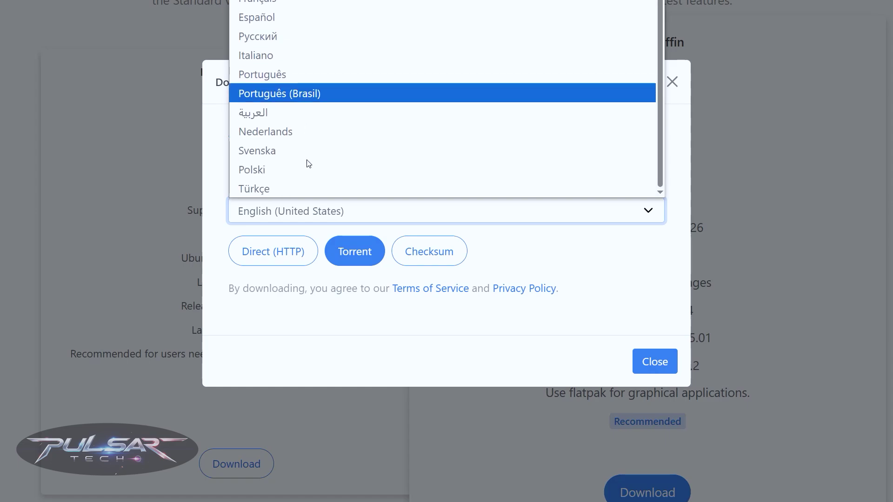
left_click(218, 215)
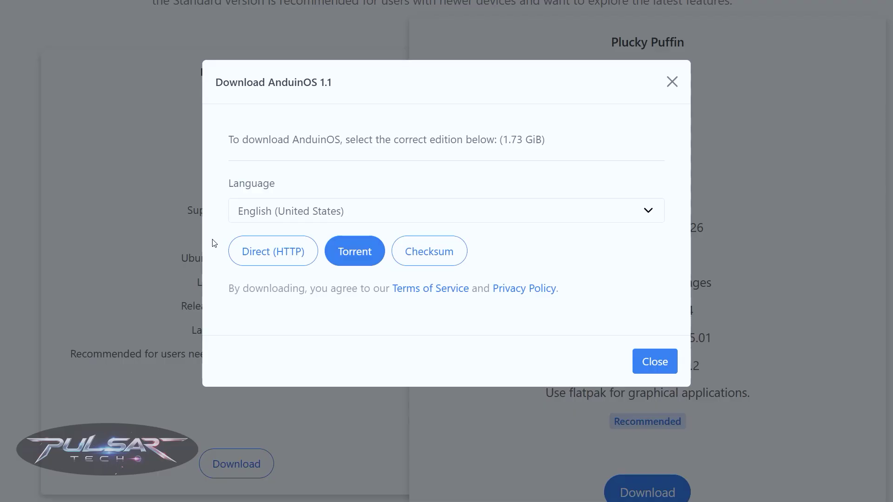
left_click(362, 257)
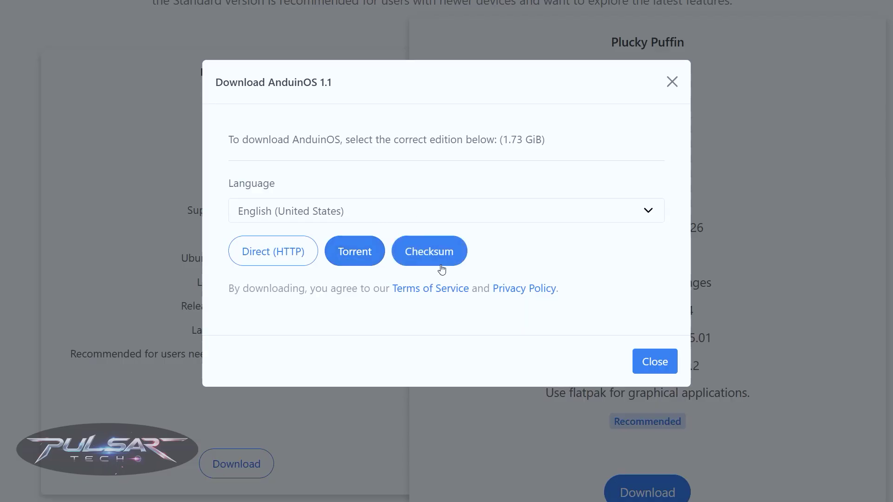
Download and save AnduinOS-1.1.5-en_US.iso over Direct (HTTP), then show its download progress
left_click(265, 257)
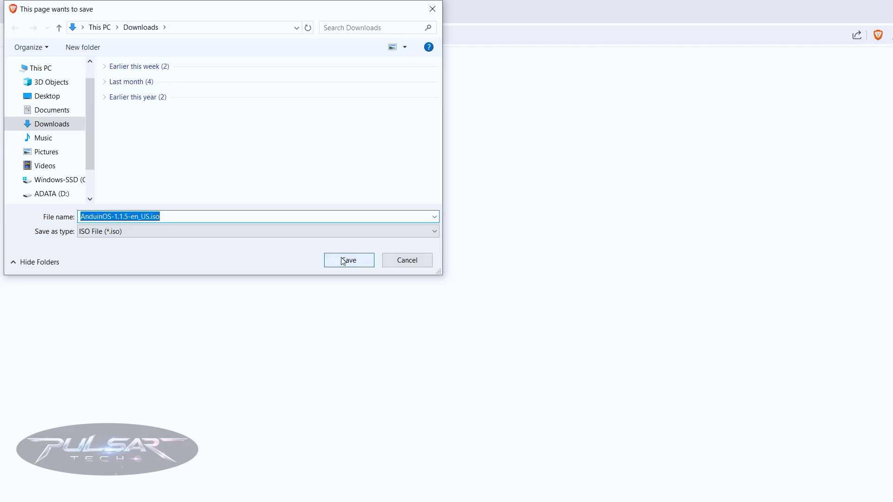
left_click(348, 260)
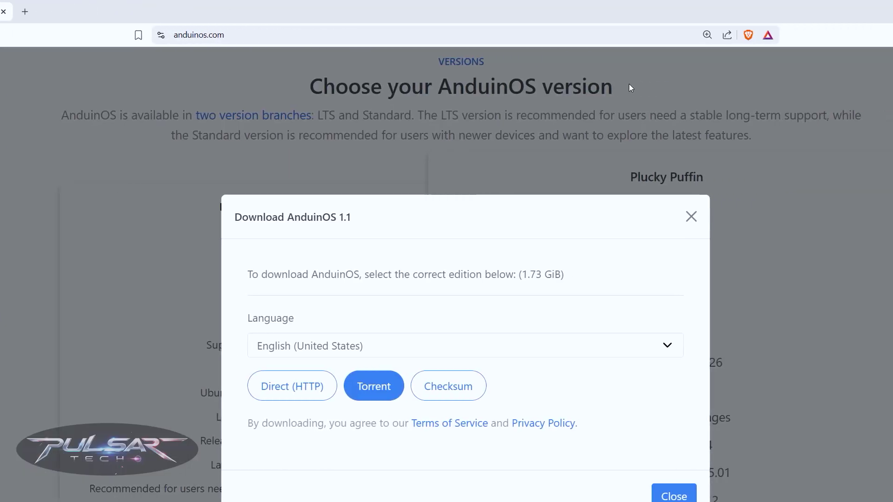
left_click(892, 37)
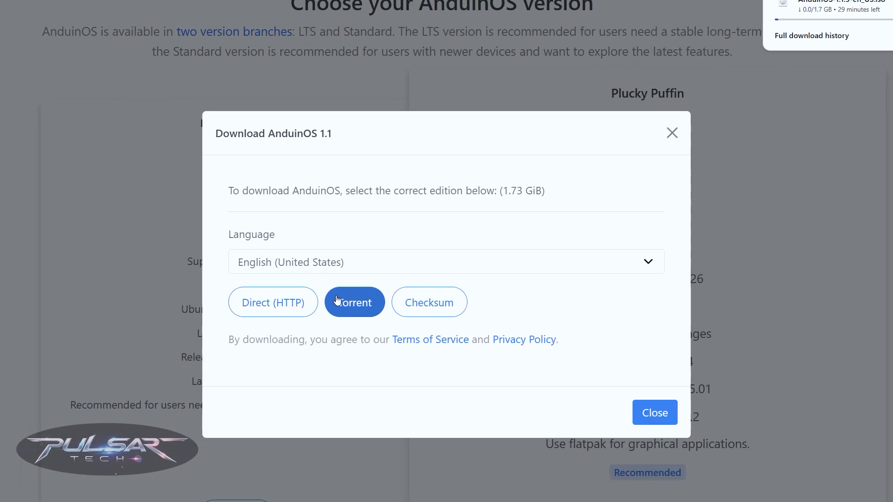
Open the AnduinOS-1.1.5-en_US .sha256 checksum in a new tab, select its line, and recheck downloads
left_click(432, 306)
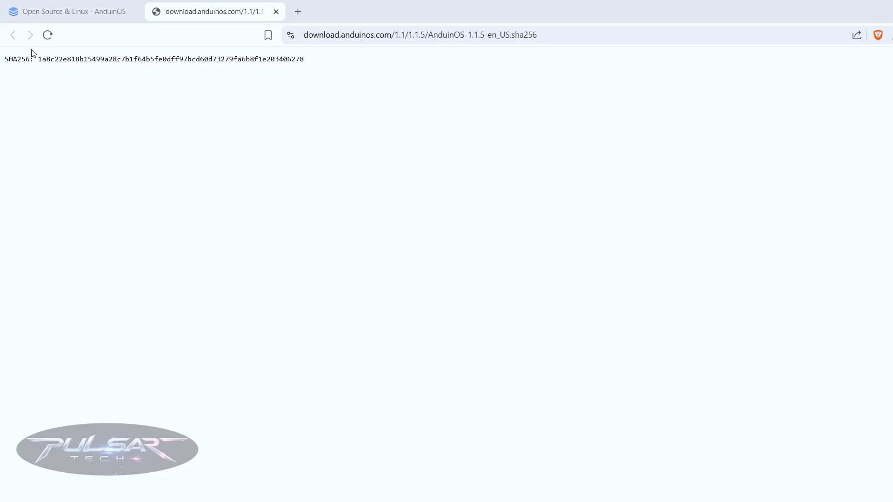
left_click_drag(4, 59, 306, 59)
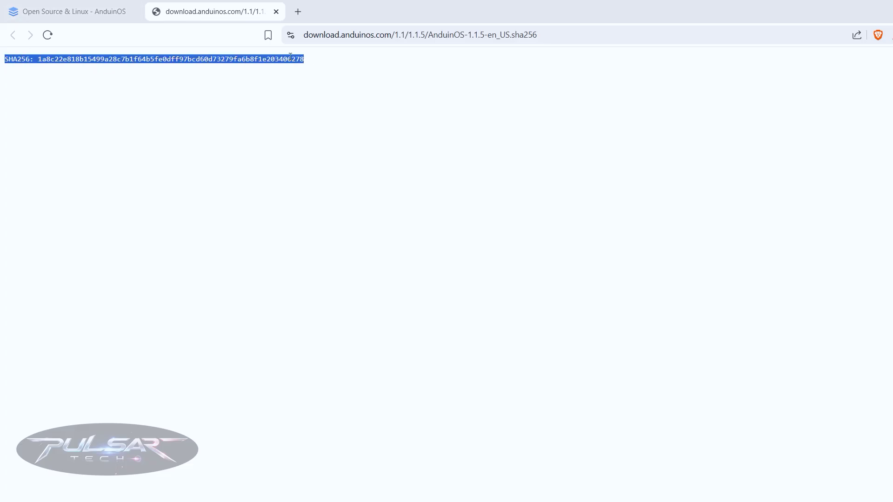
left_click(62, 83)
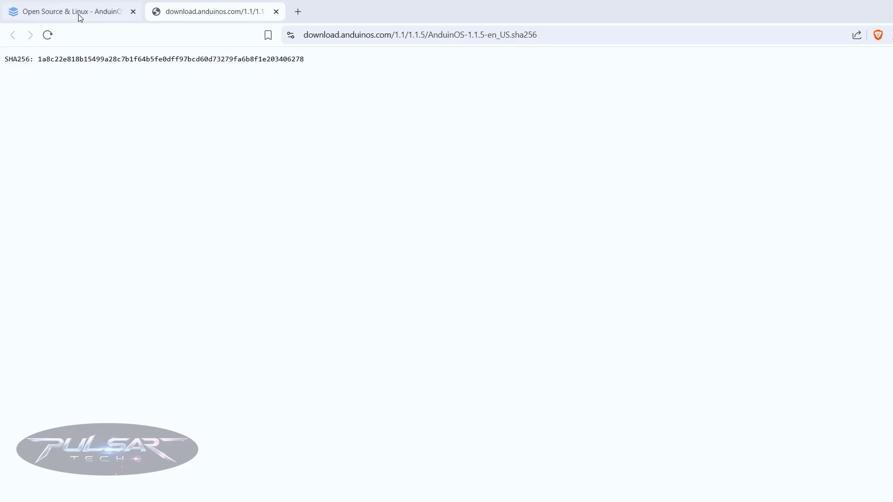
left_click(892, 35)
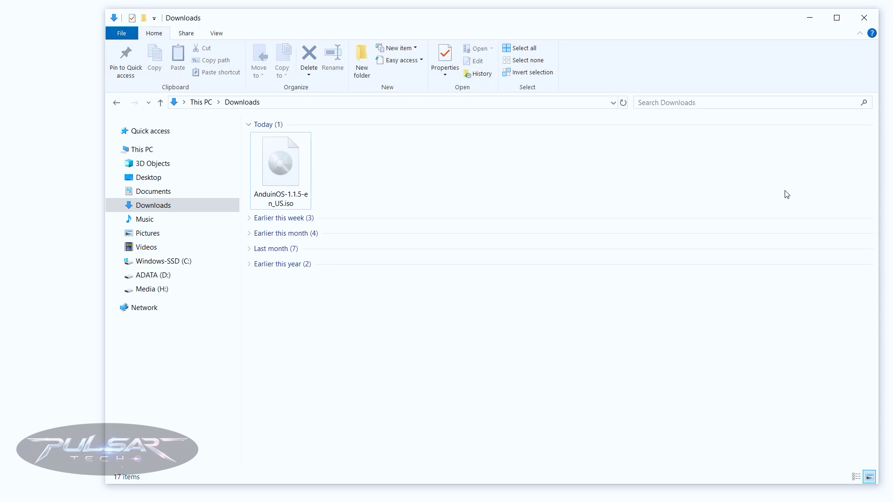
Select the 1.73 GB ISO in Downloads, then select the 7-zip.org address in Brave
left_click_drag(327, 171, 285, 197)
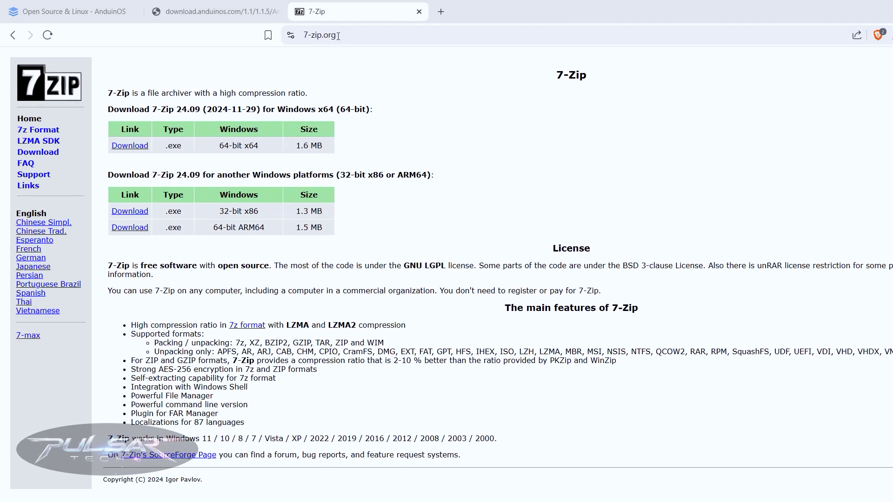
left_click(338, 35)
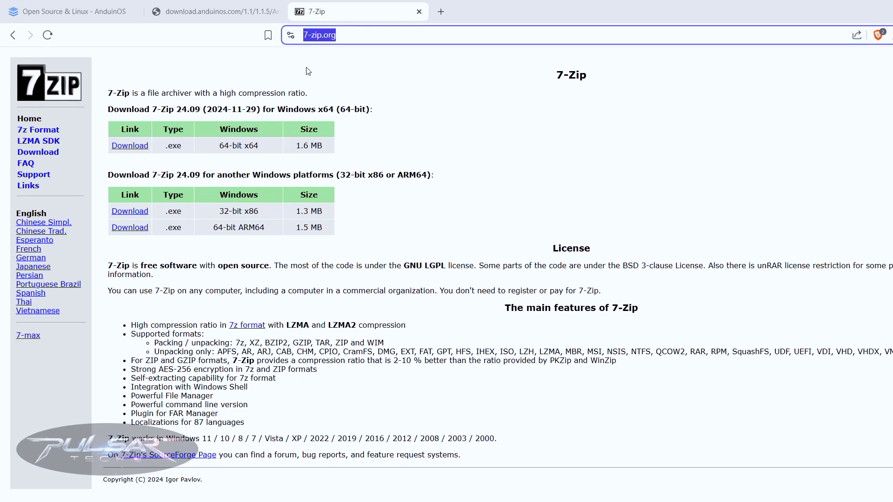
left_click(141, 268)
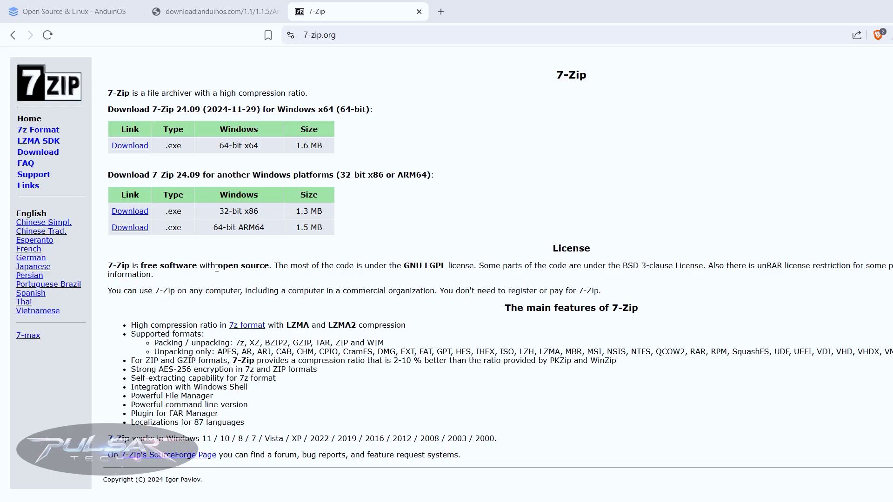
left_click_drag(216, 268, 263, 268)
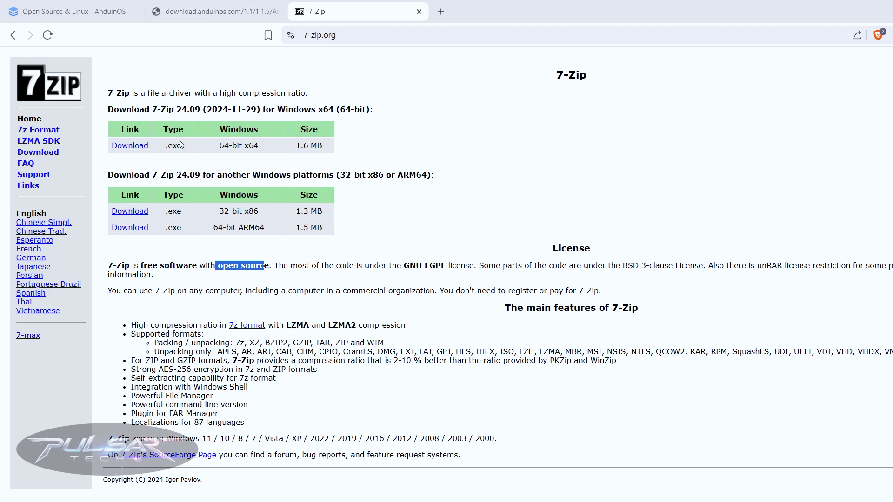
left_click(223, 129)
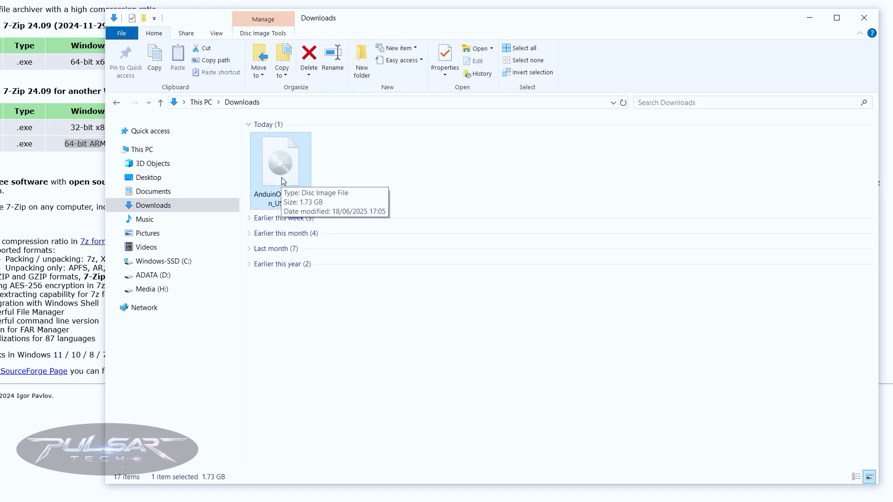
Compute the ISO's hash via 7-Zip > CRC SHA > SHA-256 and select the SHA256 row
right_click(282, 181)
mouse_move(312, 214)
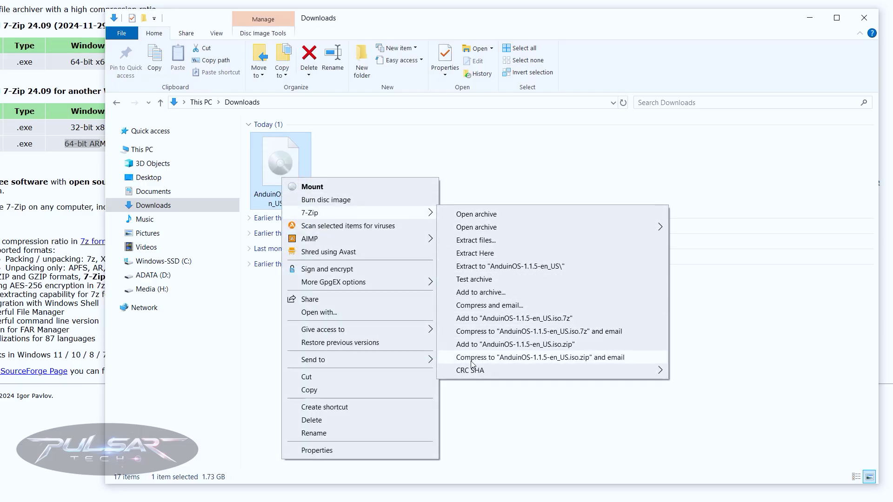
mouse_move(471, 370)
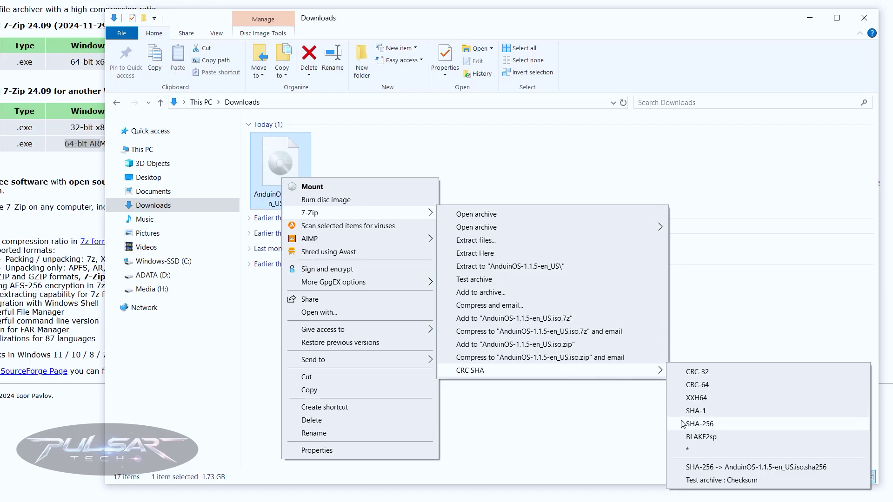
left_click(704, 429)
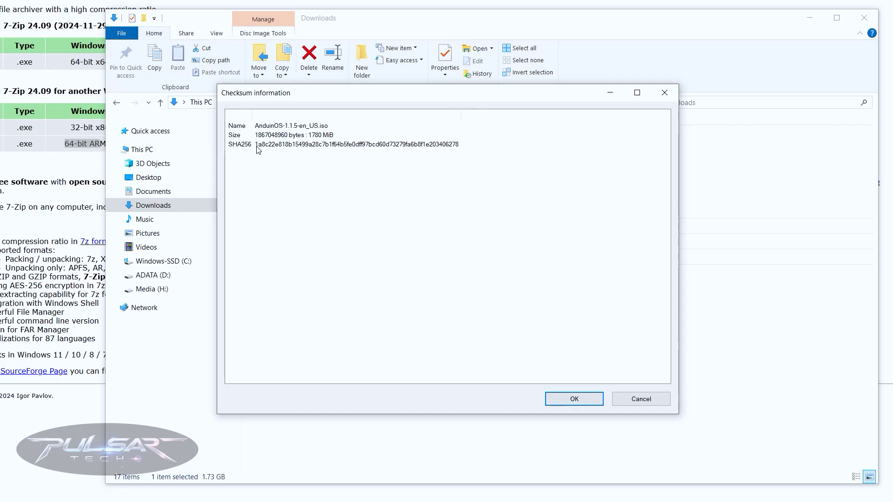
left_click(272, 147)
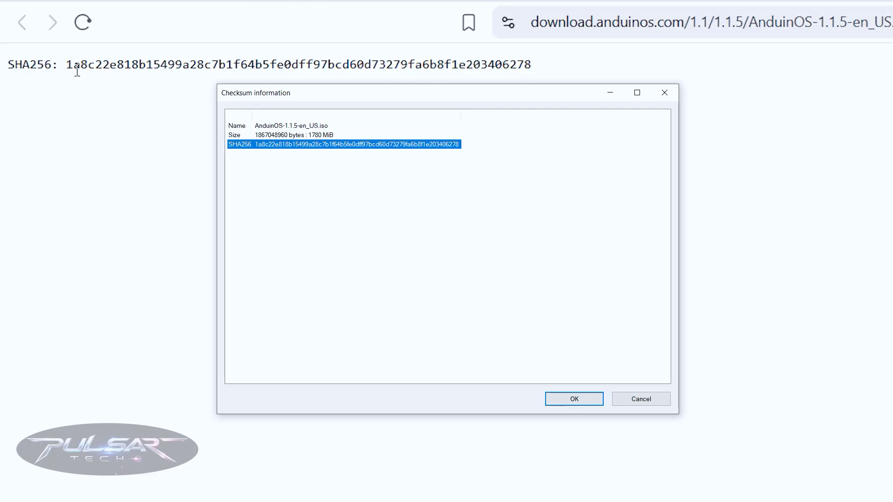
Copy the published SHA256 hash from the checksum page and paste it into Notepad
double_click(68, 64)
right_click(175, 71)
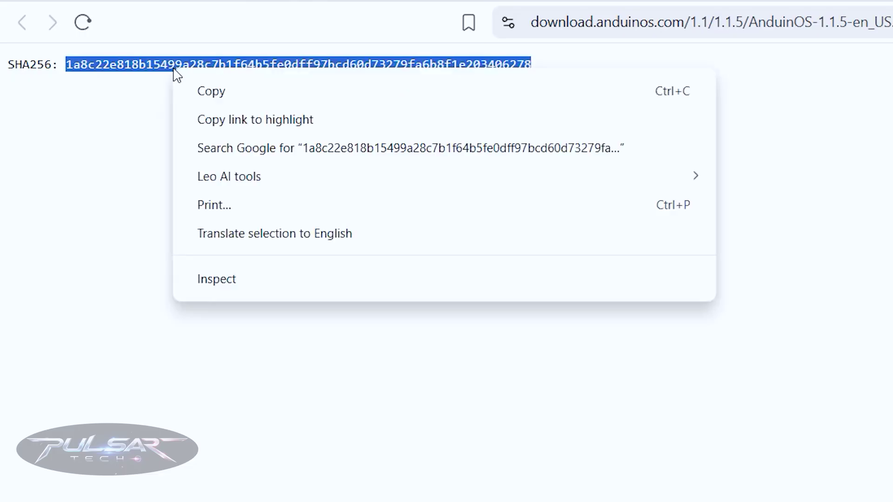
left_click(206, 93)
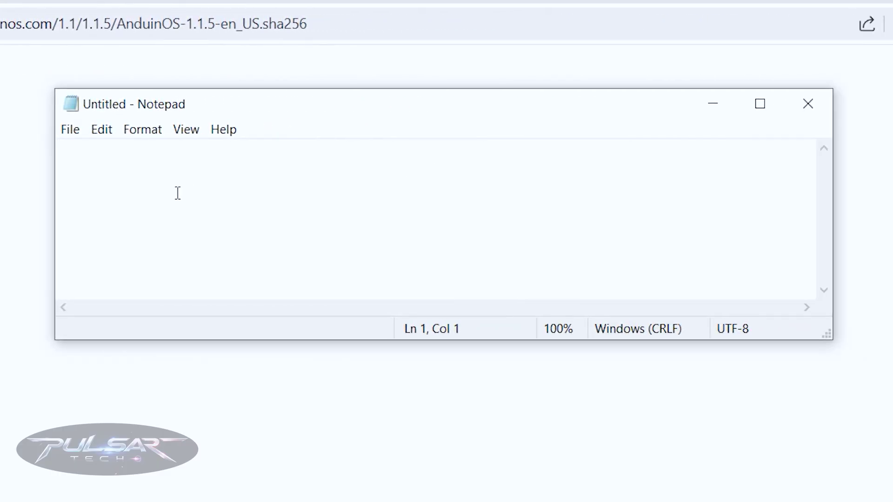
key("ctrl+v")
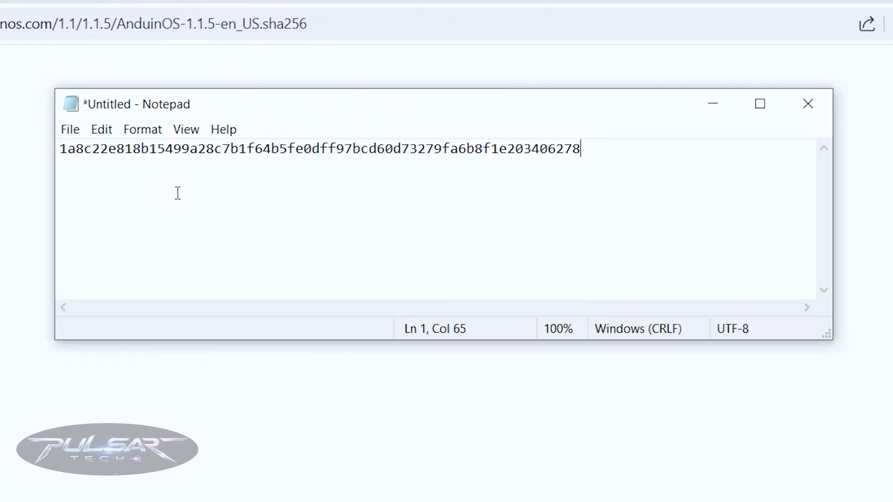
Copy the 7-Zip-computed SHA256 hash from the Checksum information window
key("alt+Tab")
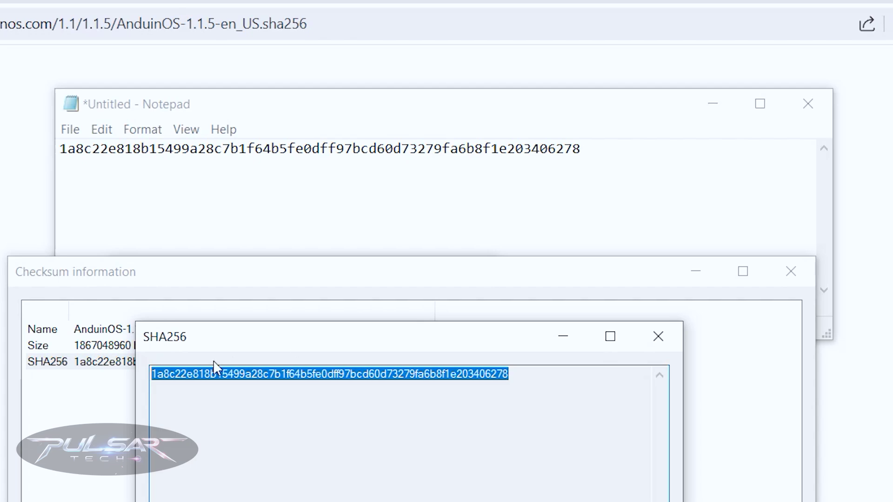
left_click(339, 372)
left_click_drag(528, 372, 151, 380)
right_click(168, 375)
left_click(213, 433)
Find the computed hash in the note's published checksum, confirm the match, and close Find
key("alt+Tab")
key("ctrl+f")
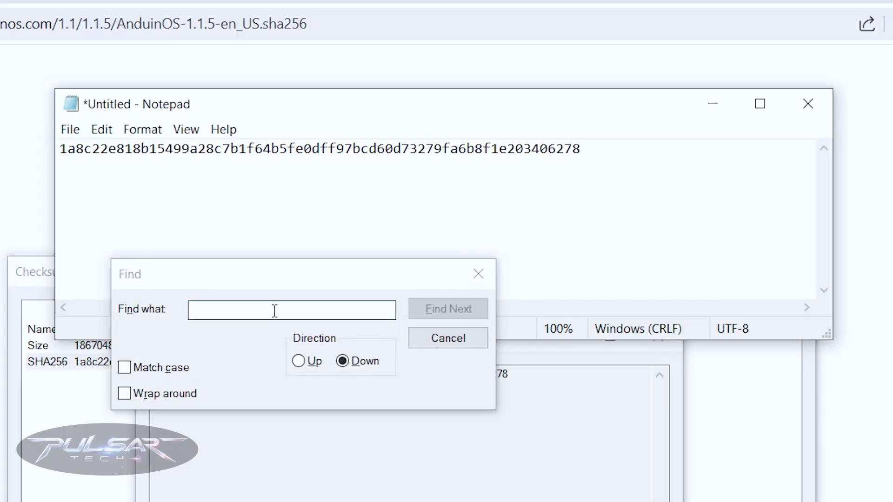
right_click(274, 310)
left_click(305, 387)
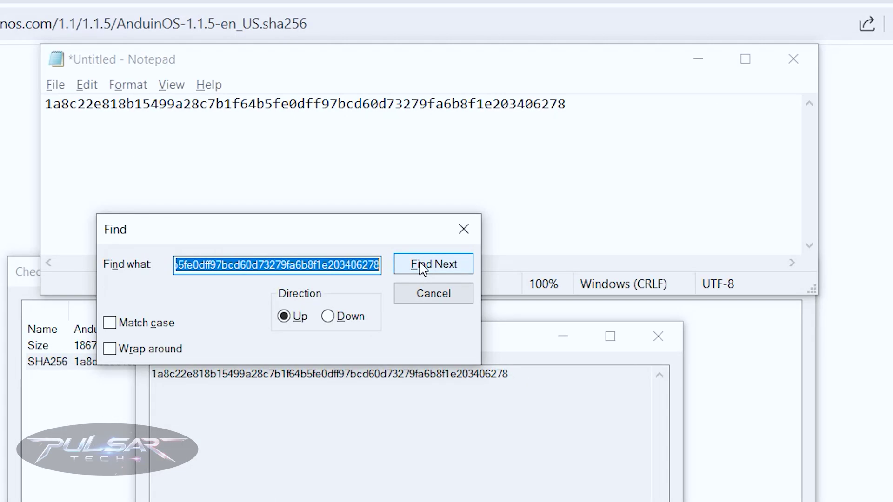
left_click(422, 267)
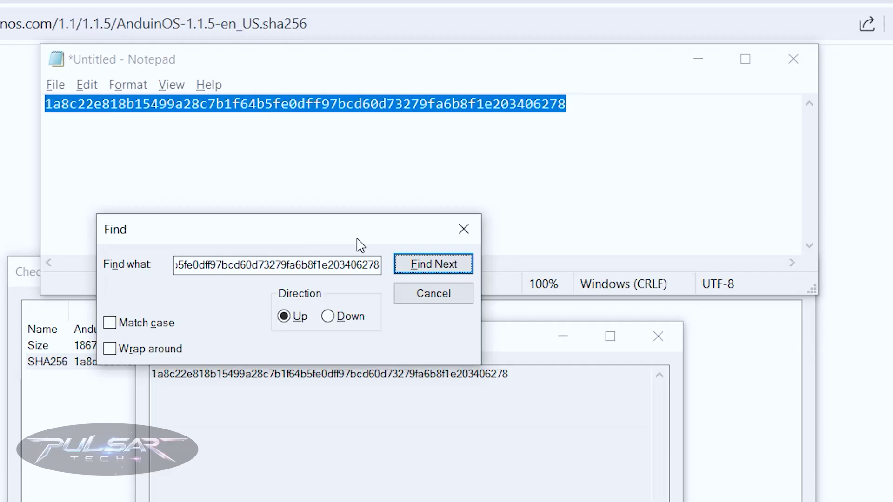
left_click(425, 293)
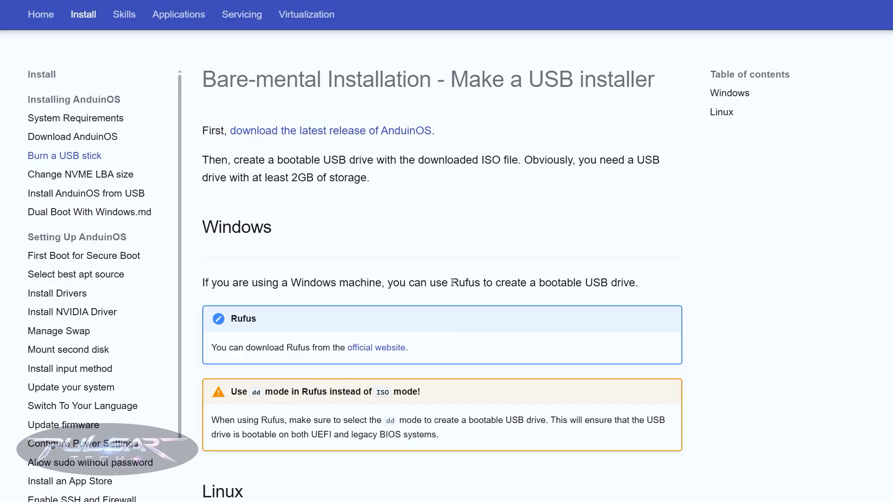
Highlight the Rufus recommendation and follow the 'official website' link to Rufus's download section
left_click_drag(452, 282, 637, 284)
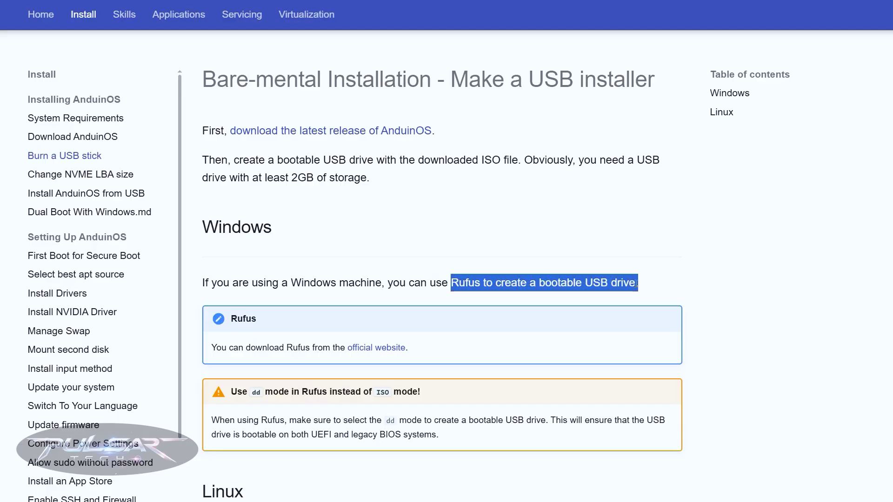
left_click(365, 348)
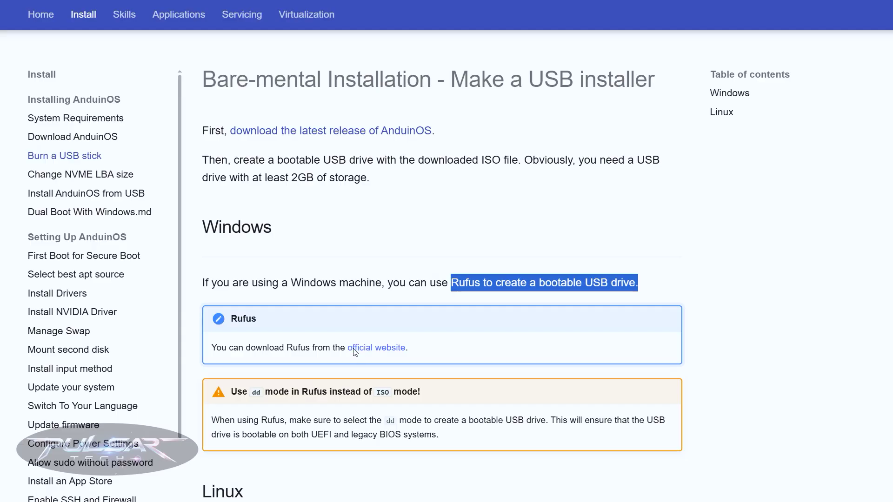
scroll(112, 242, "down", 7)
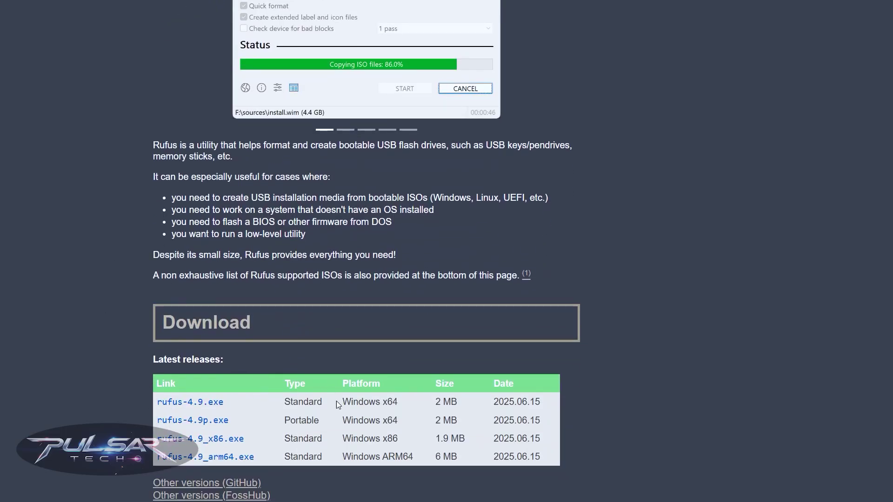
Save the rufus-4.9.exe download and run the portable rufus-4.9p.exe from the downloads panel
left_click_drag(342, 403, 415, 403)
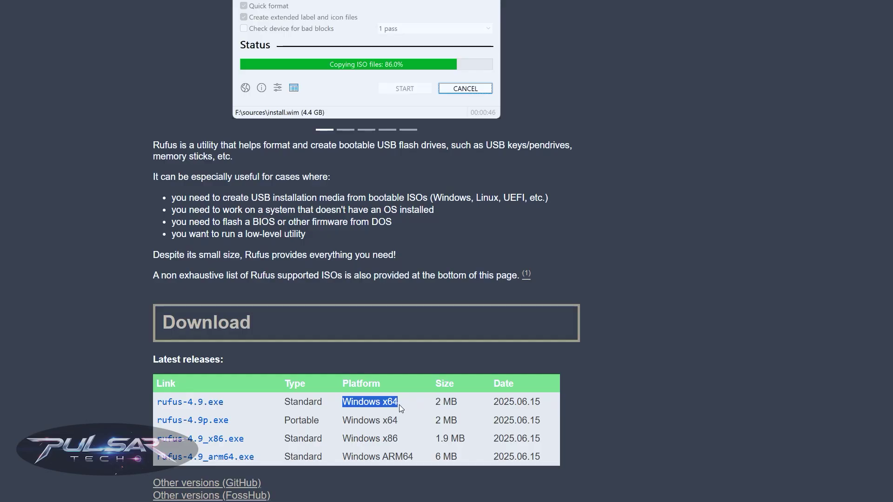
left_click(197, 402)
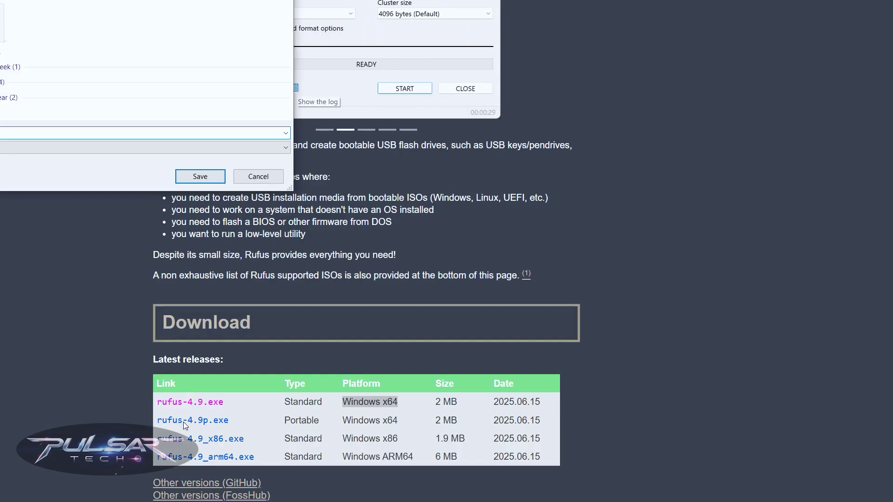
key("Return")
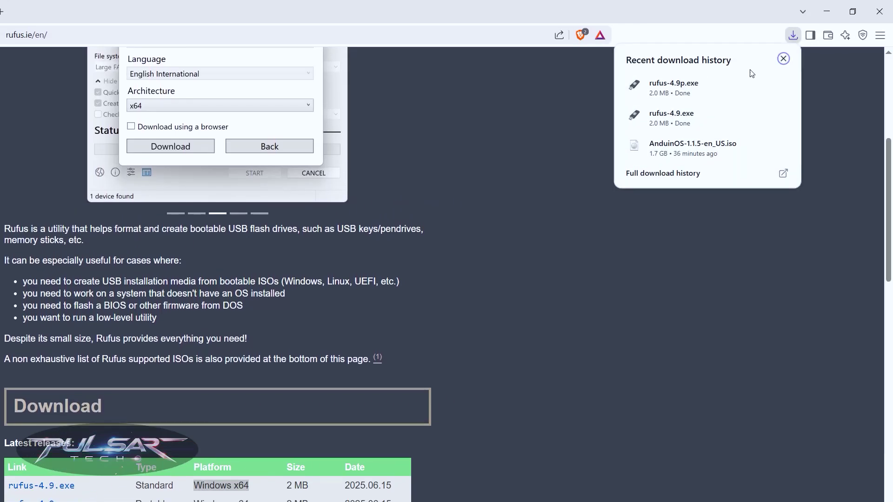
left_click(663, 89)
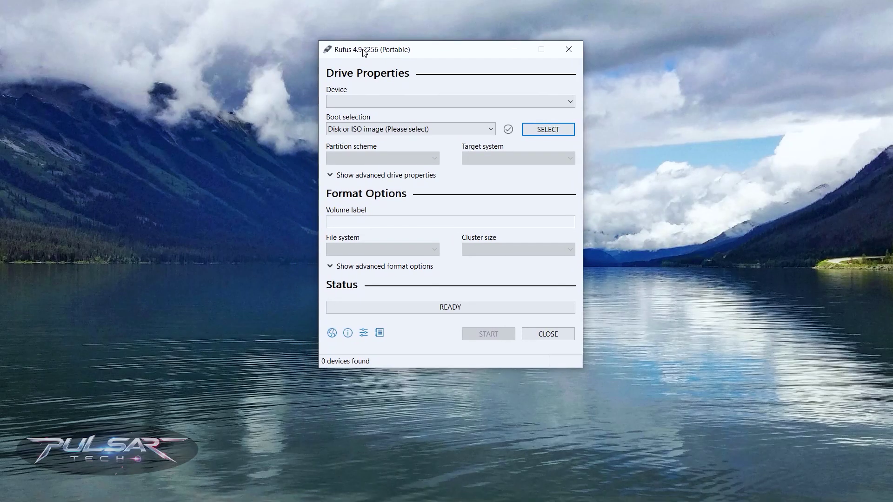
left_click_drag(364, 52, 366, 57)
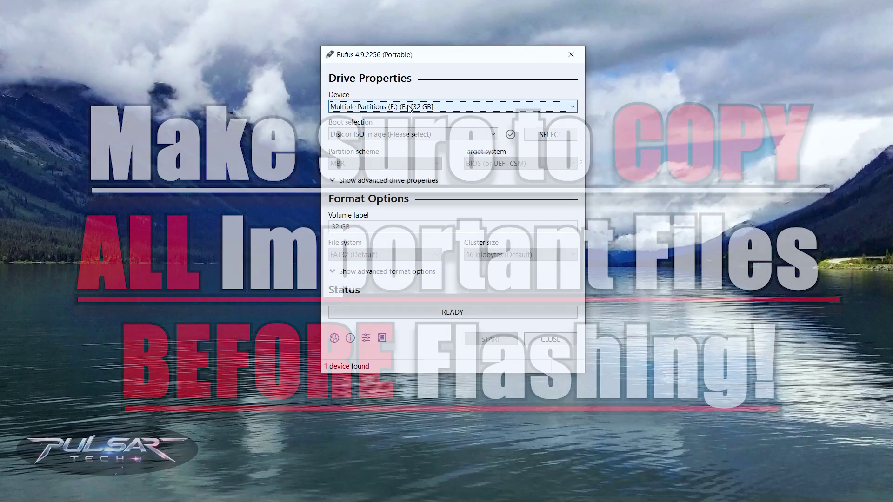
Load AnduinOS-1.1.5-en_US.iso from Downloads into Rufus and start writing it
left_click(539, 135)
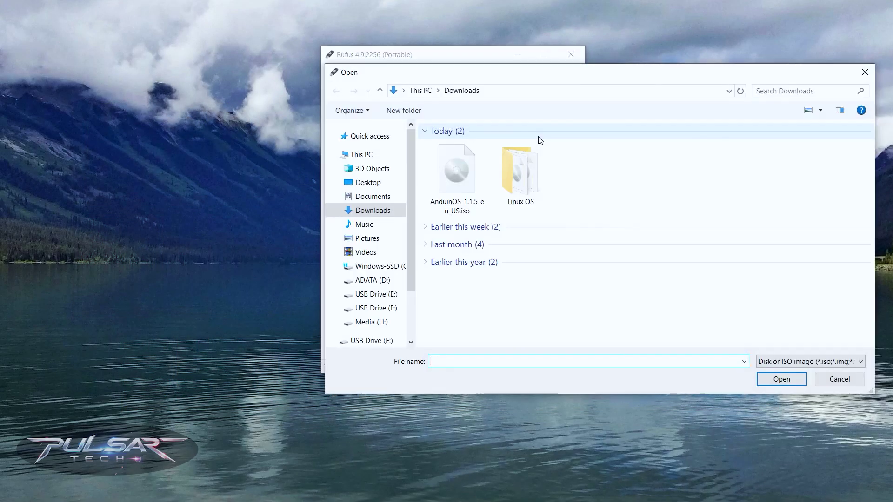
left_click(465, 166)
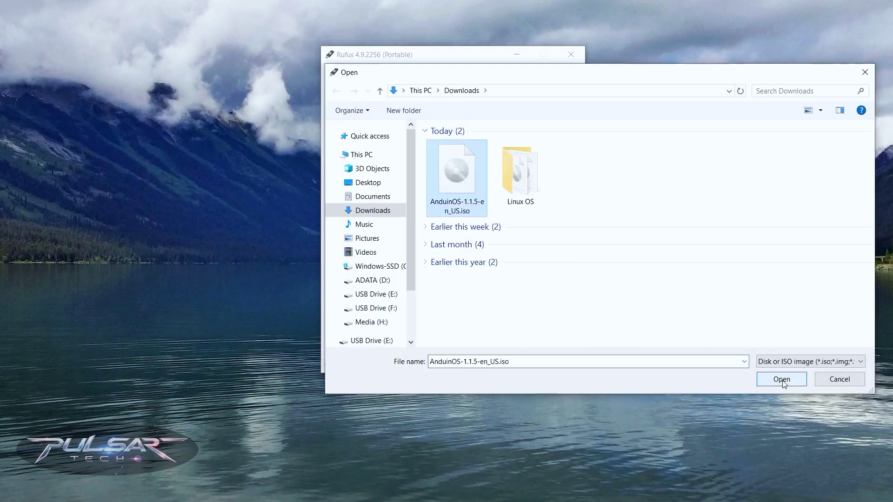
left_click(781, 379)
left_click(488, 339)
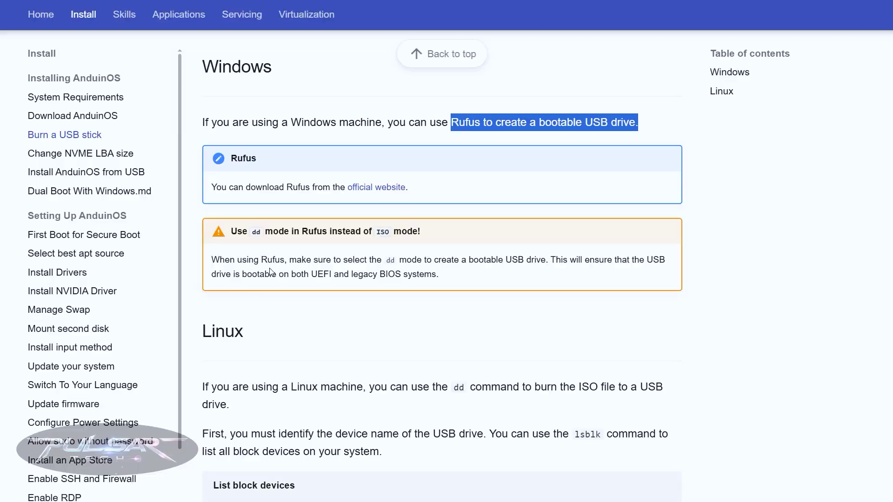
Highlight the guide's advice to use dd mode instead of ISO mode
left_click_drag(290, 259, 549, 259)
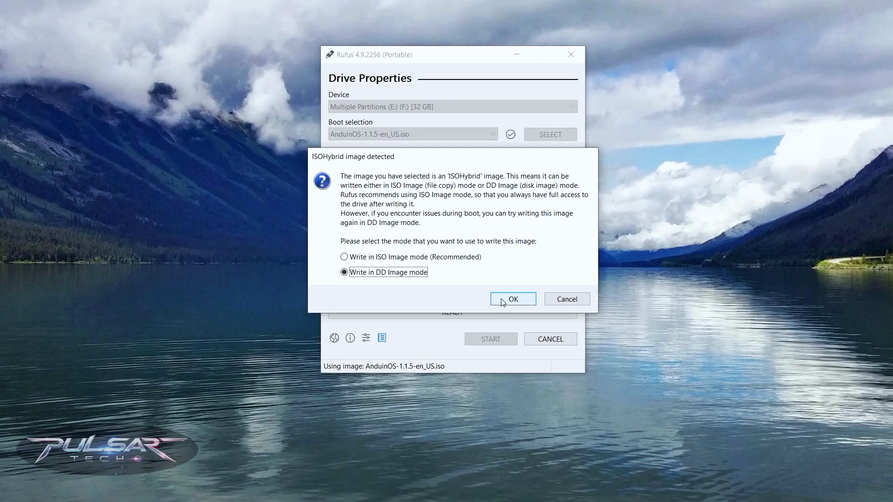
Confirm DD Image mode, accept the data-erase and partitions warnings, and close Rufus when finished
left_click(502, 302)
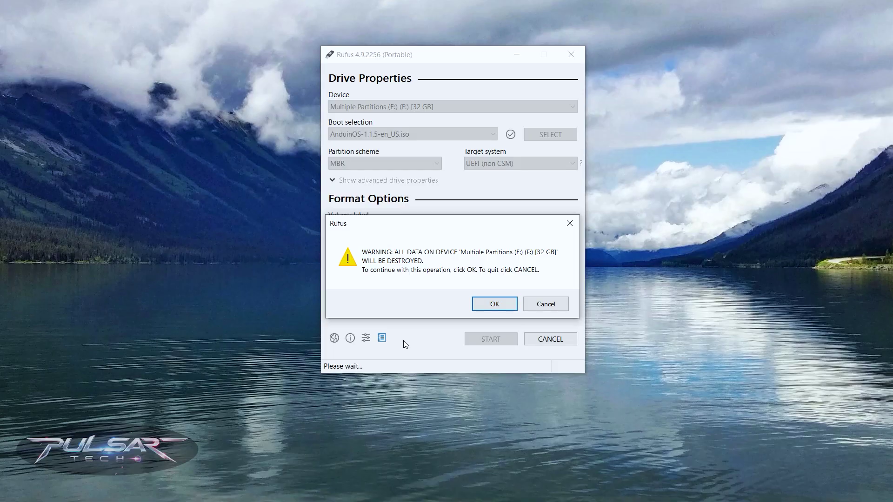
left_click(494, 310)
left_click(494, 311)
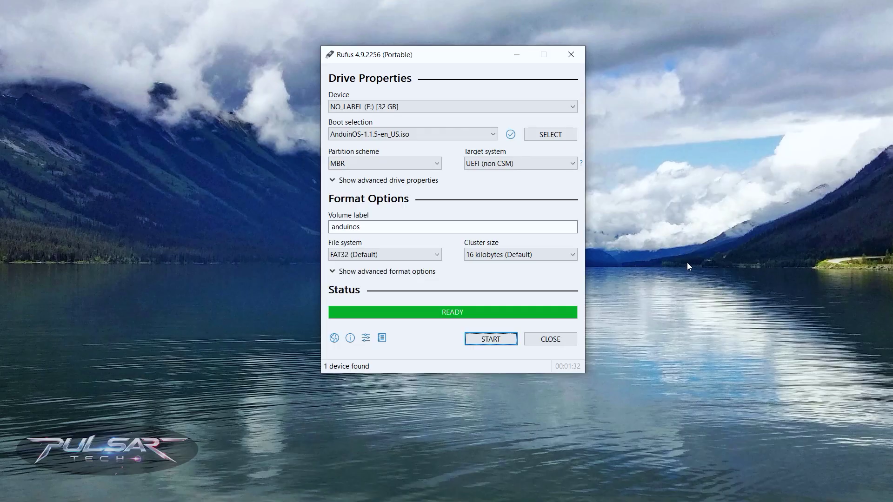
left_click(554, 339)
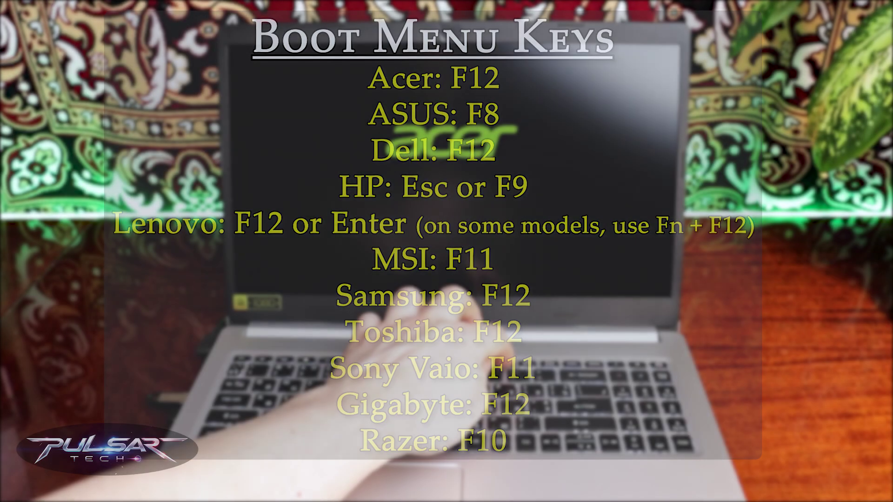
Enter the firmware boot settings with F12 and move to the Secure Boot option
key("F12")
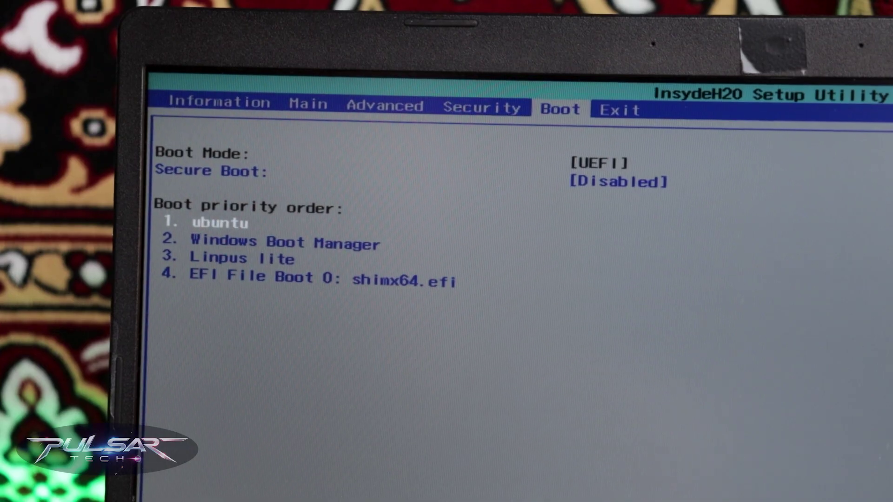
key("Up")
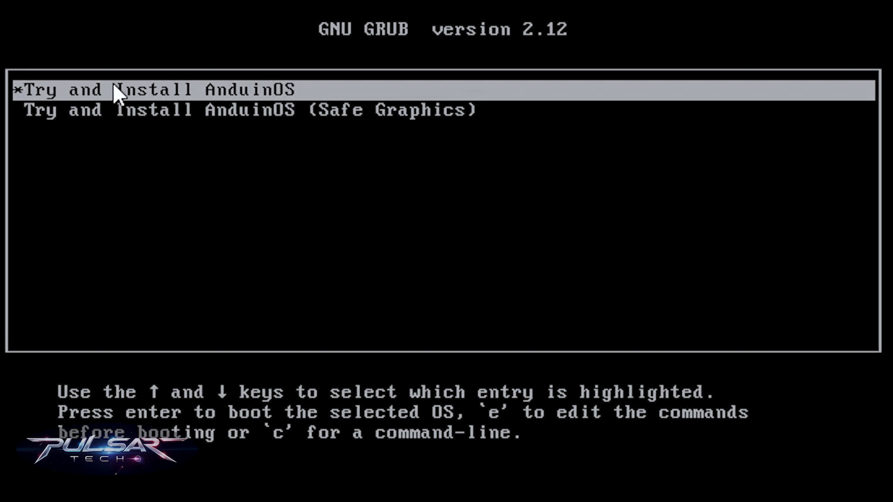
Boot the standard 'Try and Install AnduinOS' entry instead of Safe Graphics
key("Down")
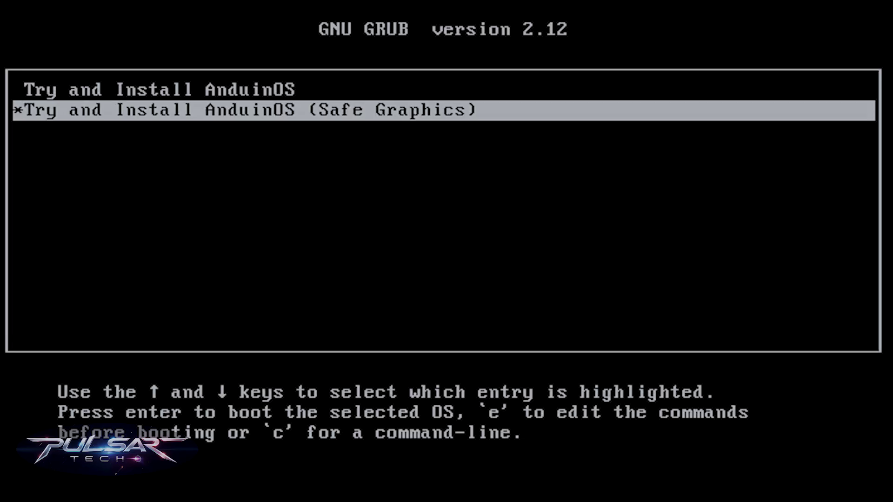
key("Up")
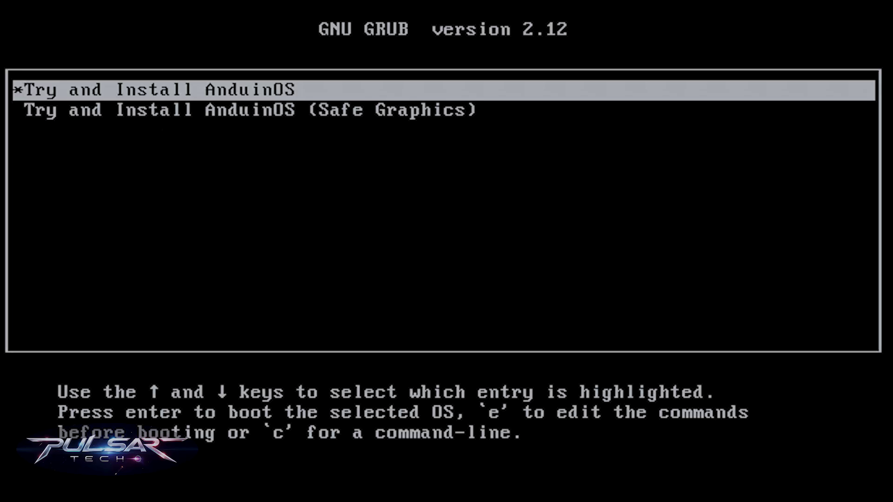
key("Return")
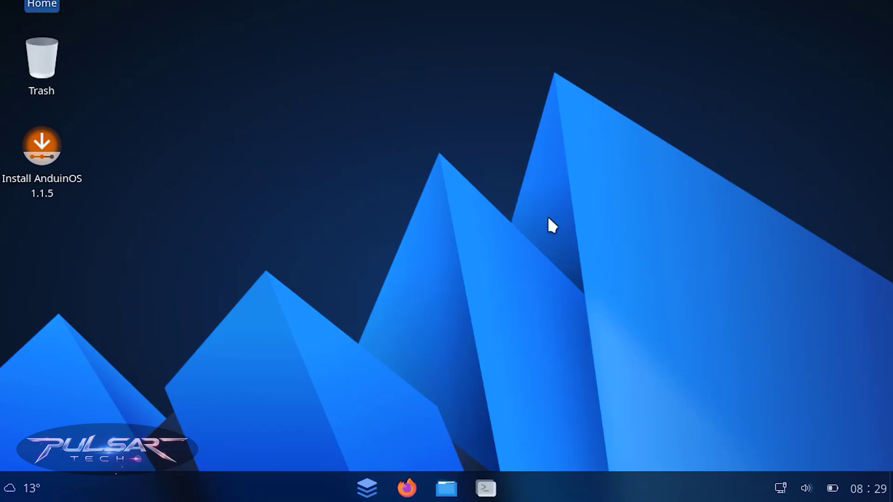
Launch the Apps Store from the start menu's pinned apps
left_click(369, 494)
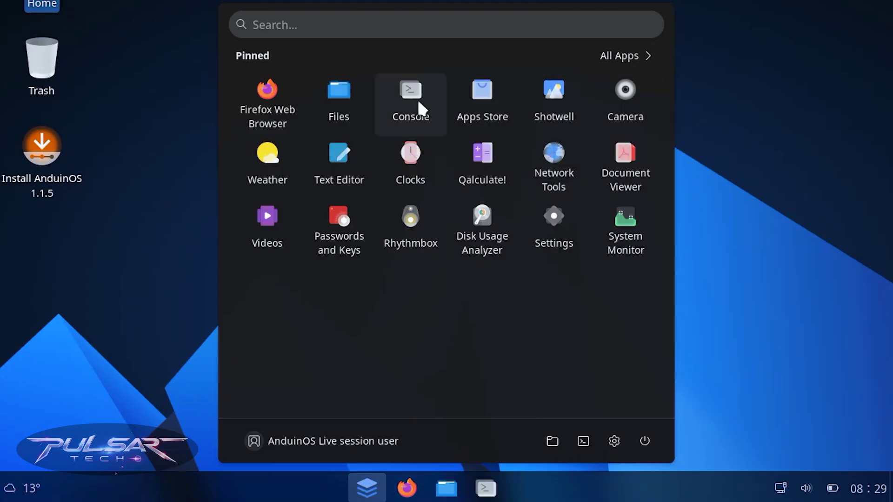
left_click(482, 109)
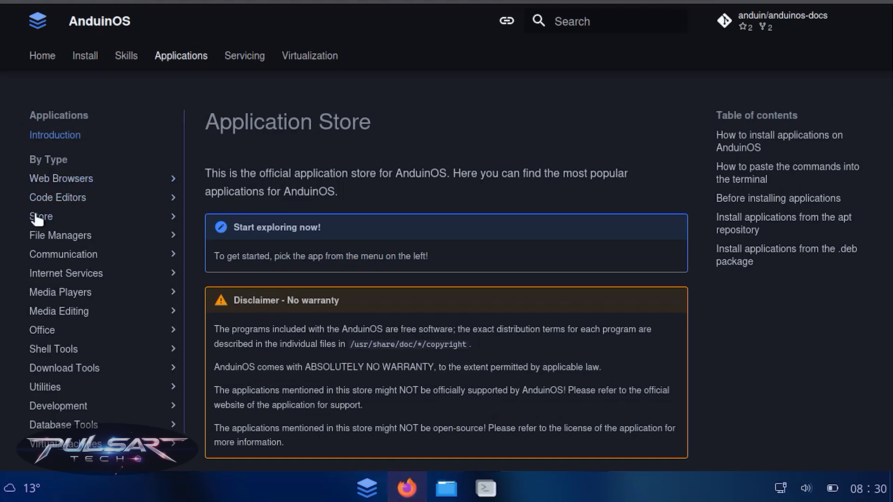
Read the docs' Google Chrome installation page, then bring up the calendar panel from the clock
left_click(61, 181)
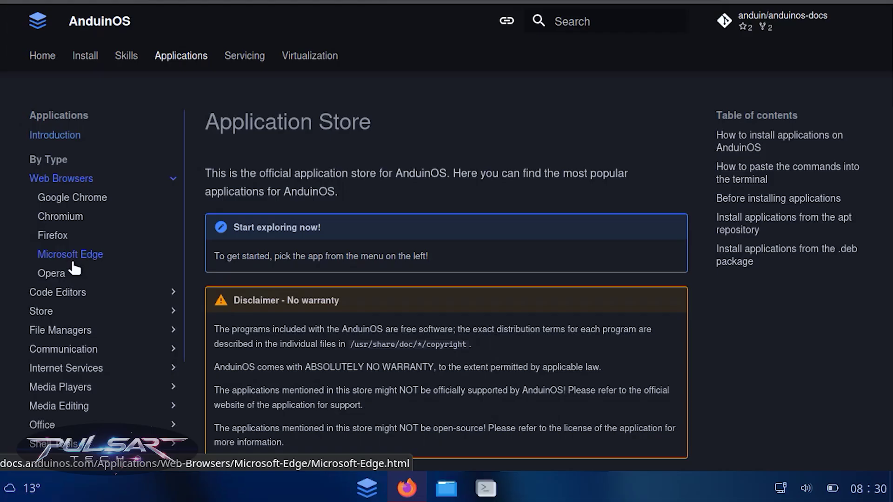
left_click(63, 202)
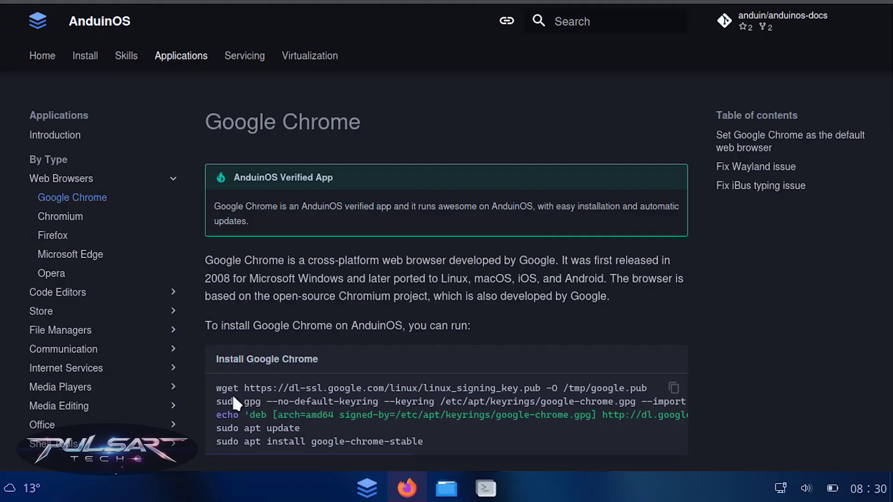
scroll(206, 349, "down", 5)
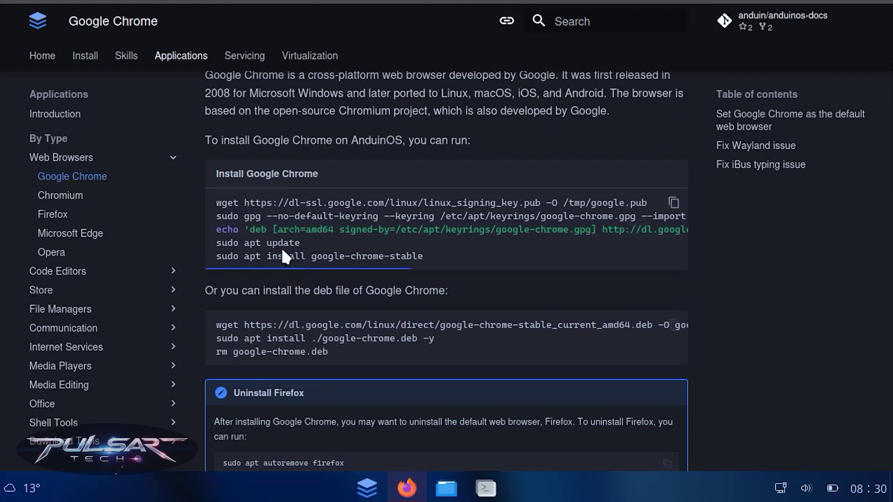
scroll(195, 321, "down", 6)
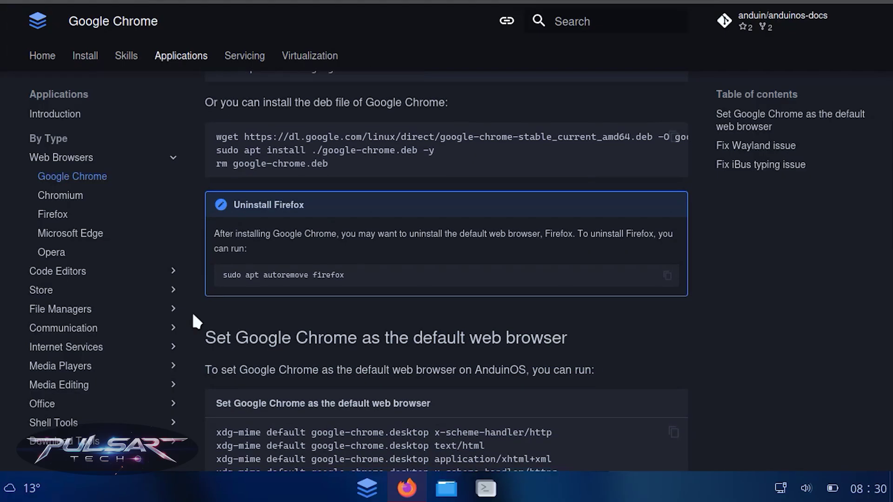
scroll(196, 320, "down", 12)
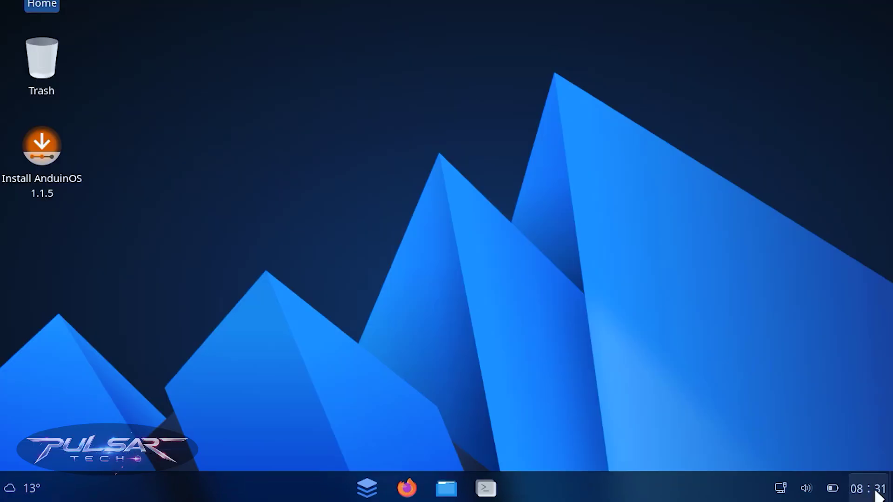
left_click(867, 489)
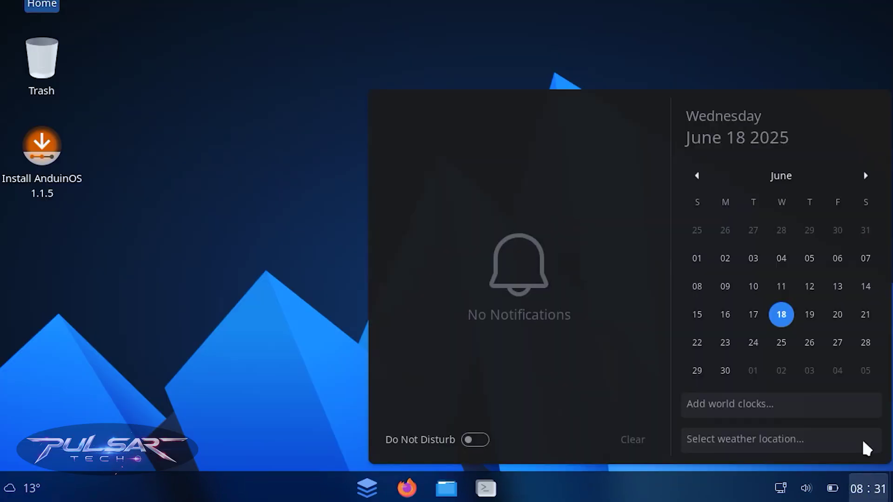
Close the calendar, check the quick settings panel, then dismiss it to the bare desktop
left_click(653, 36)
left_click(832, 491)
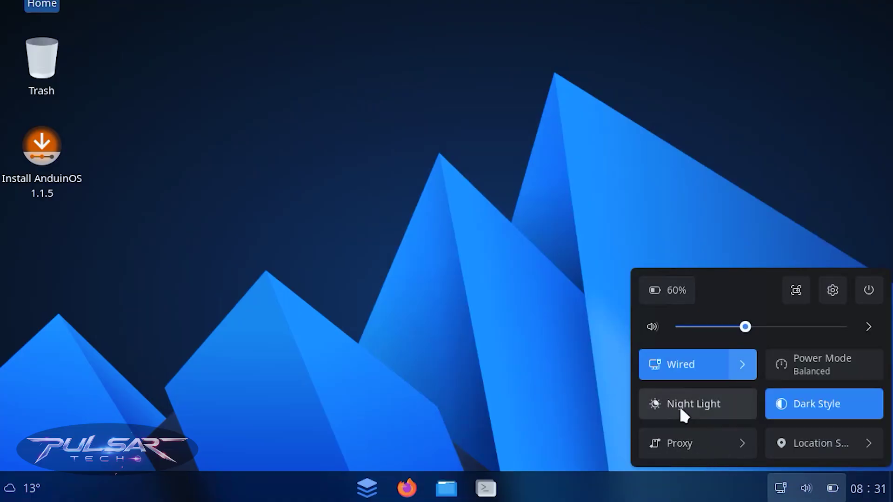
left_click(480, 279)
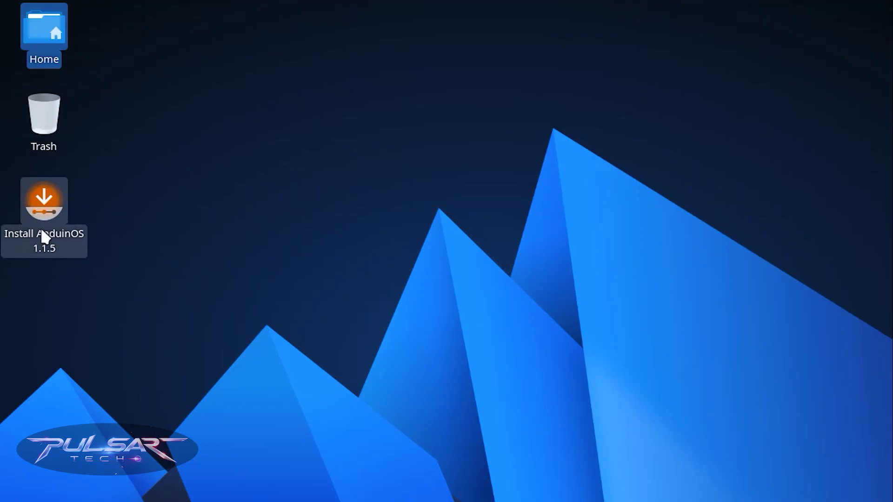
Launch the AnduinOS 1.1.5 installer and keep English with the English (US) keyboard layout
left_click(40, 213)
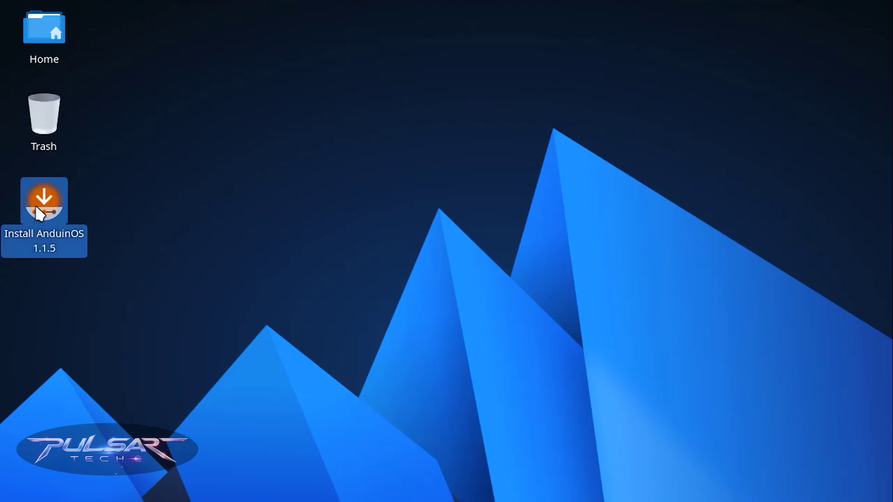
double_click(40, 213)
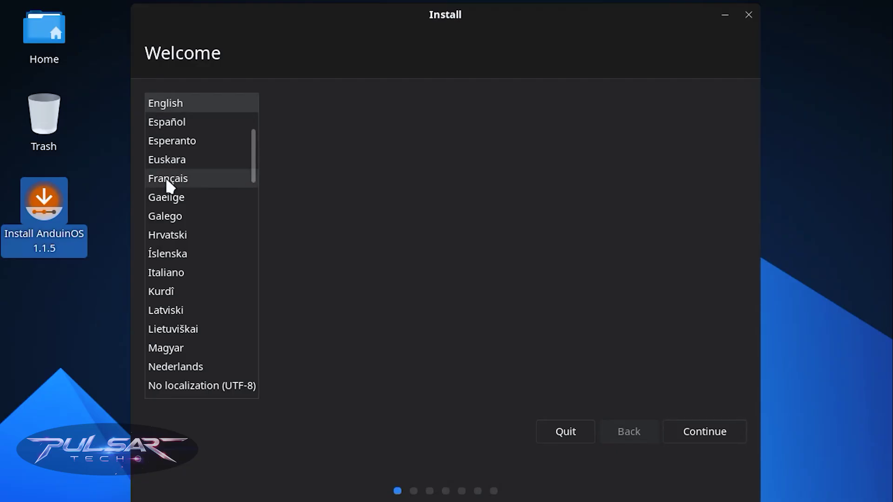
scroll(172, 195, "down", 10)
scroll(176, 210, "down", 10)
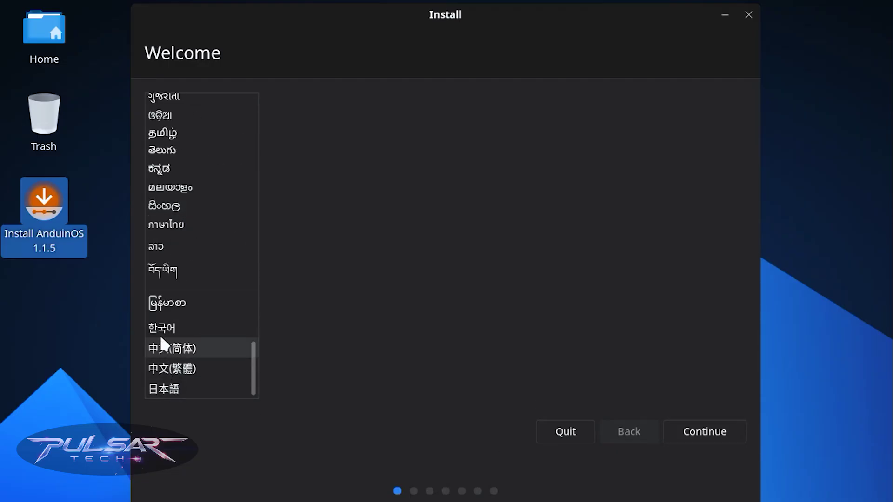
scroll(167, 265, "up", 20)
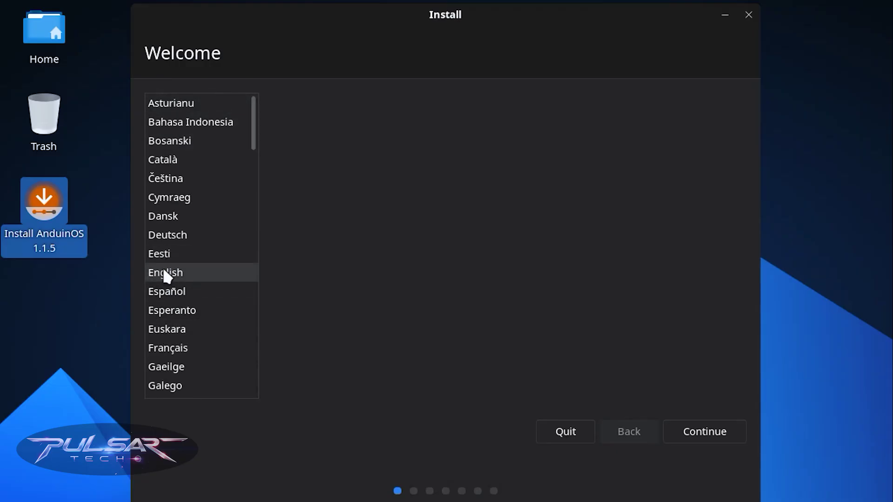
left_click(706, 432)
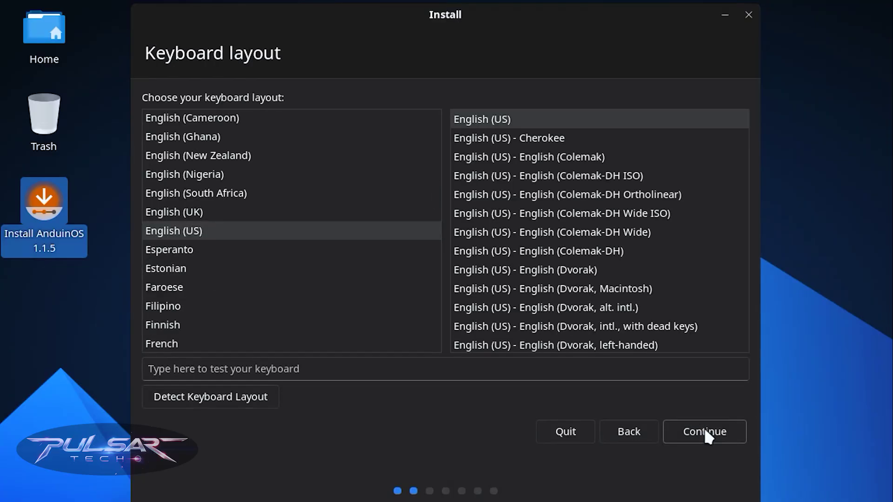
left_click(705, 432)
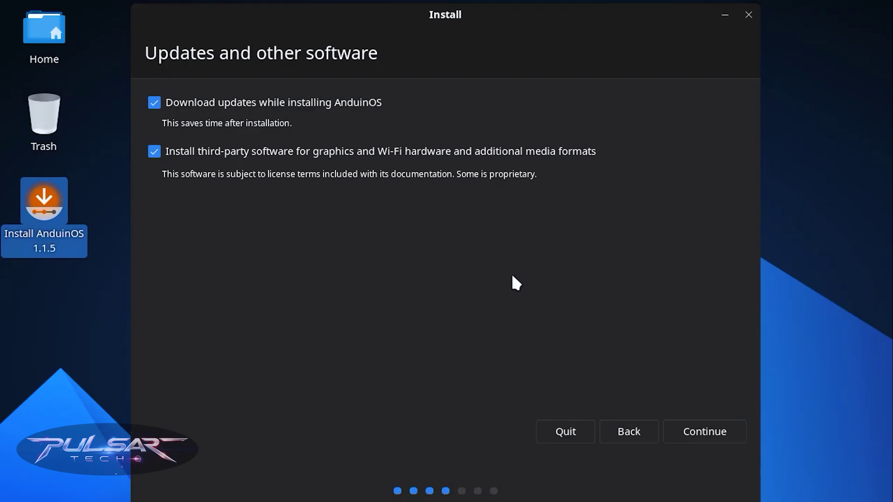
Accept the update and third-party software options, then highlight the Erase disk warning
left_click(705, 427)
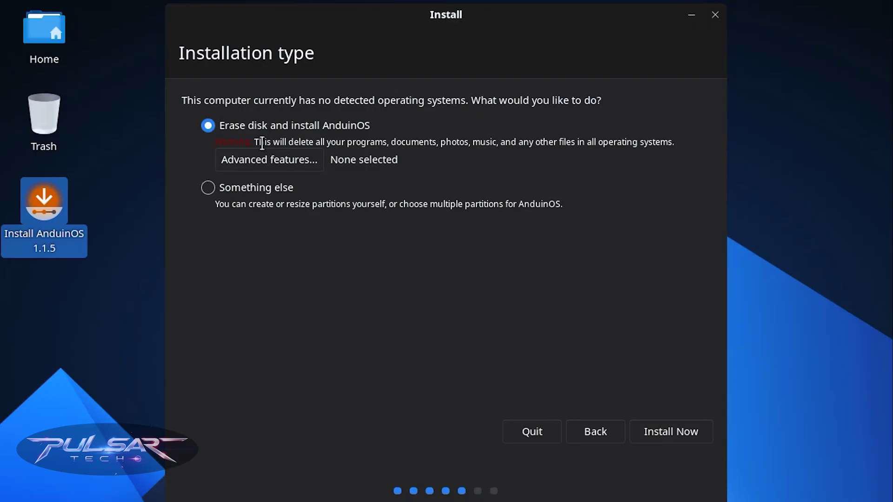
left_click_drag(254, 142, 681, 158)
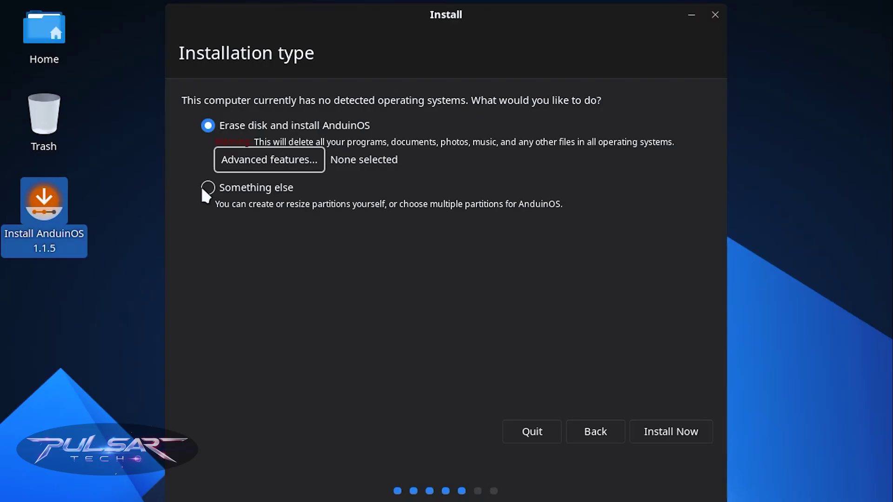
Choose Something else, add a 6000 MB swap partition, then select the remaining 68858 MB free space
left_click(207, 187)
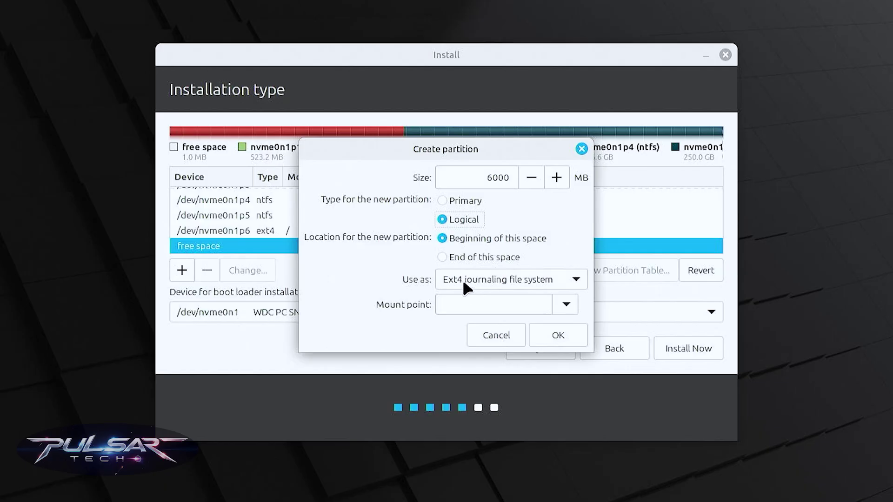
left_click(472, 279)
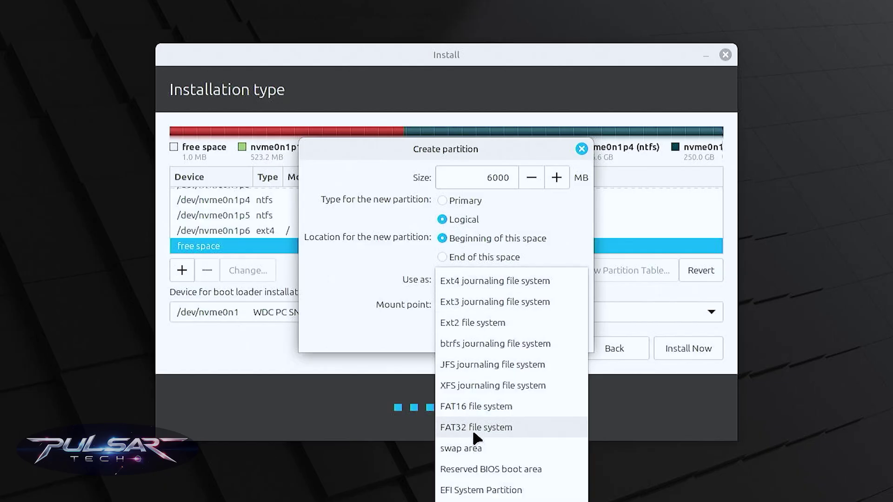
left_click(470, 447)
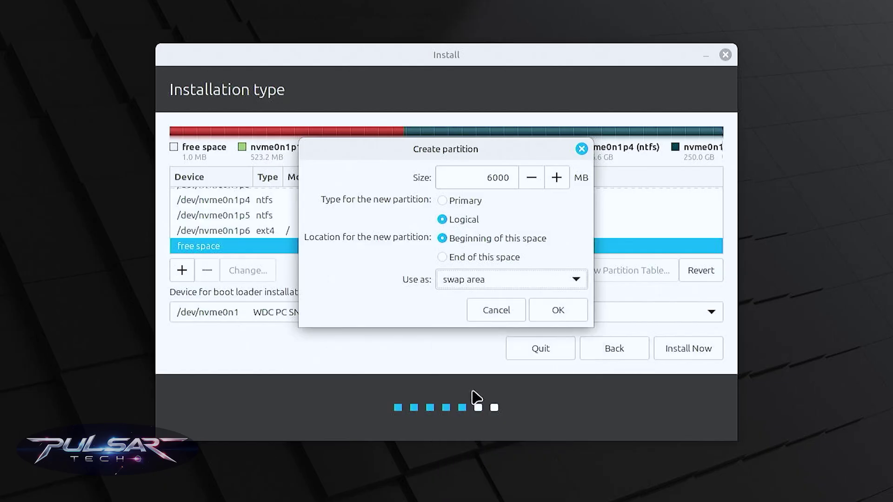
left_click(558, 305)
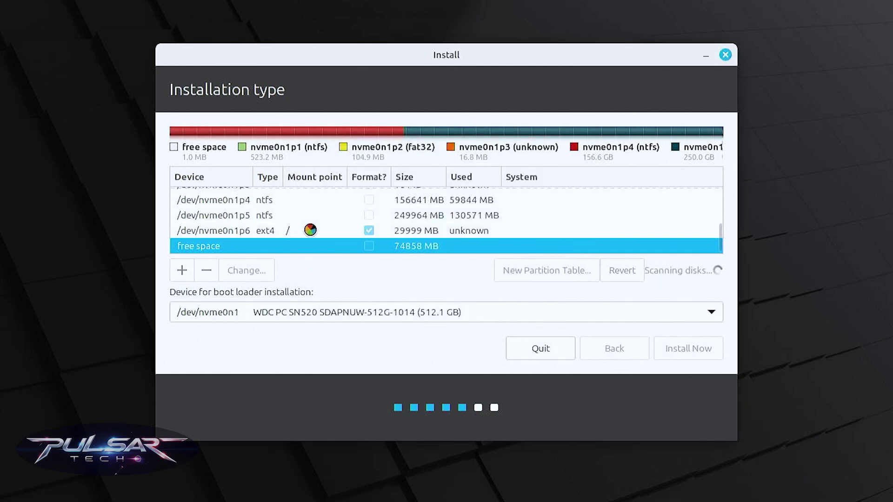
left_click(191, 246)
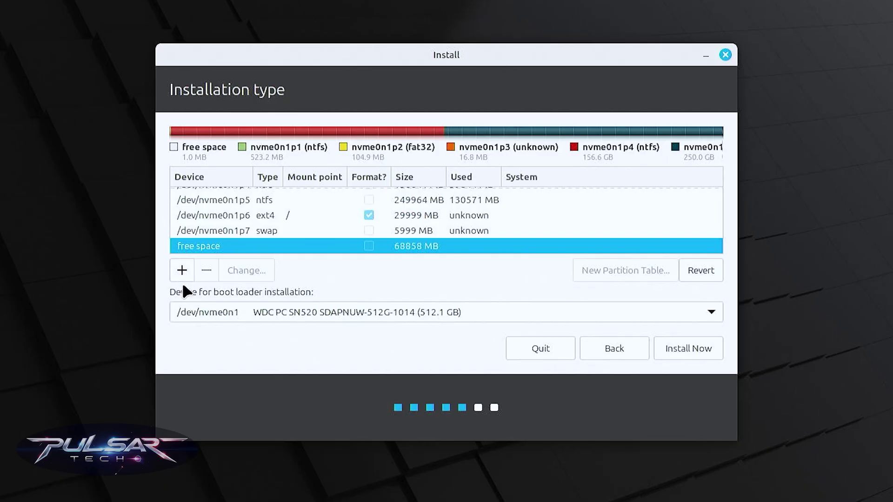
left_click(182, 271)
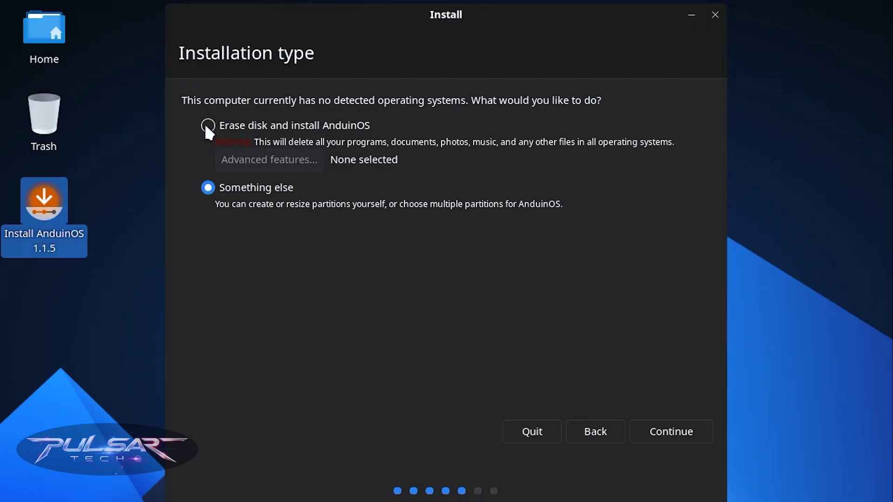
Switch back to Erase disk and install AnduinOS, confirm writing changes, and keep the Regina time zone
left_click(206, 127)
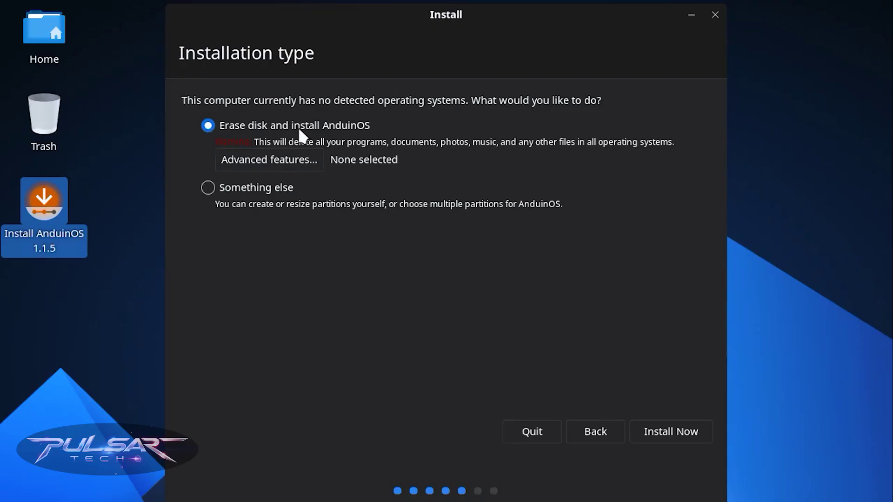
left_click(666, 434)
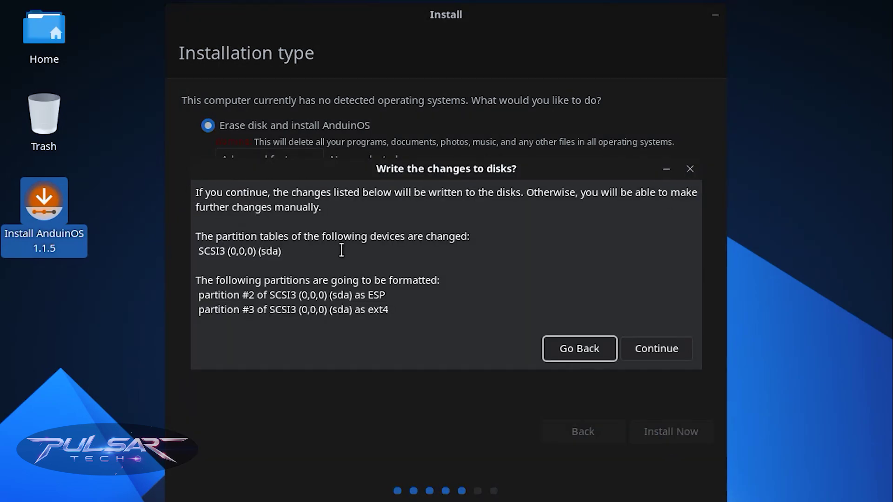
left_click(656, 345)
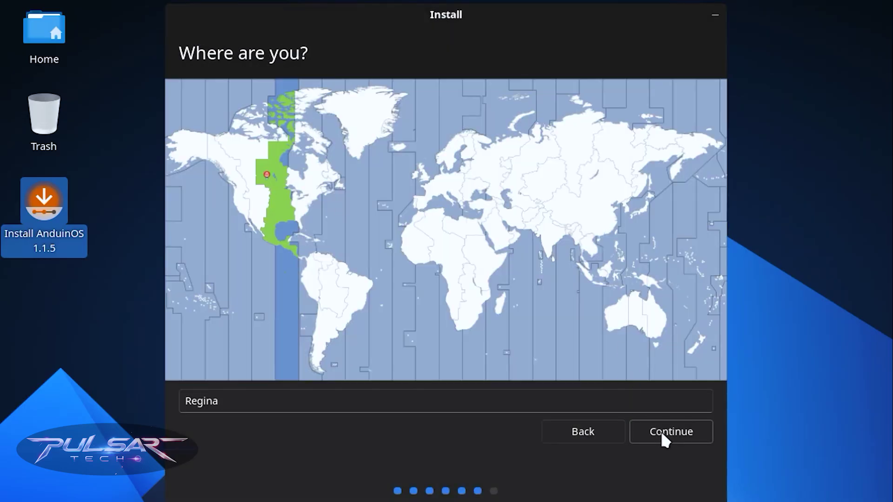
left_click(665, 437)
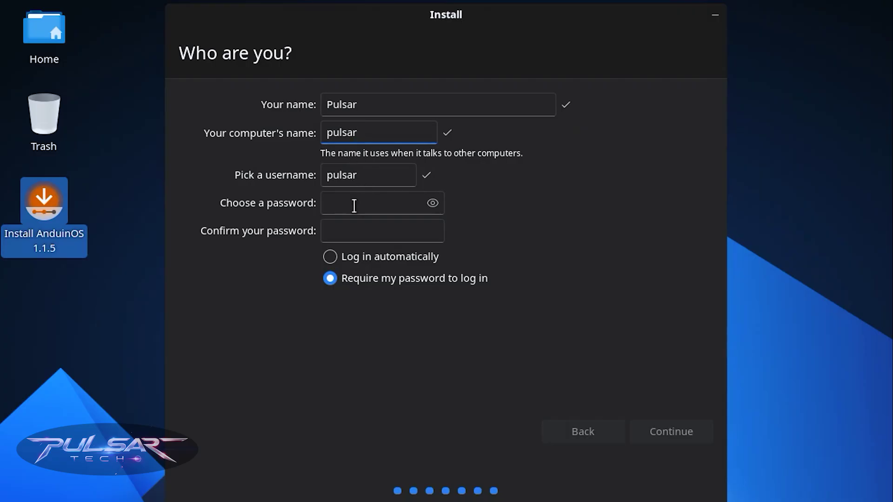
Enter and confirm the account password, choose the login option, and start the installation
key("Tab")
key("Tab")
key("Tab")
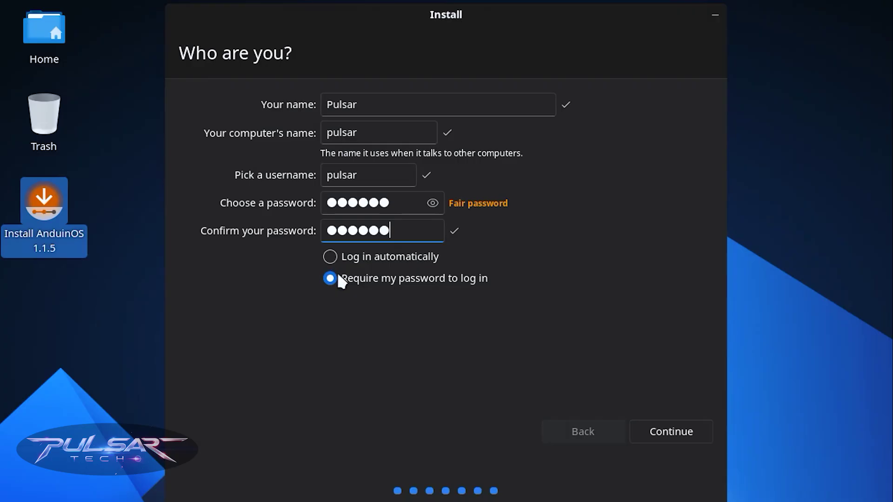
left_click(329, 256)
left_click(659, 434)
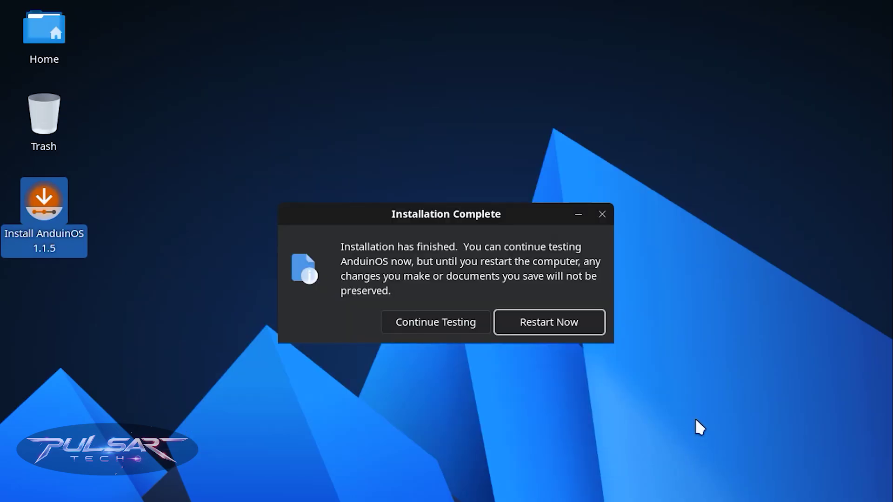
Choose Restart Now in the Installation Complete dialog
left_click(545, 324)
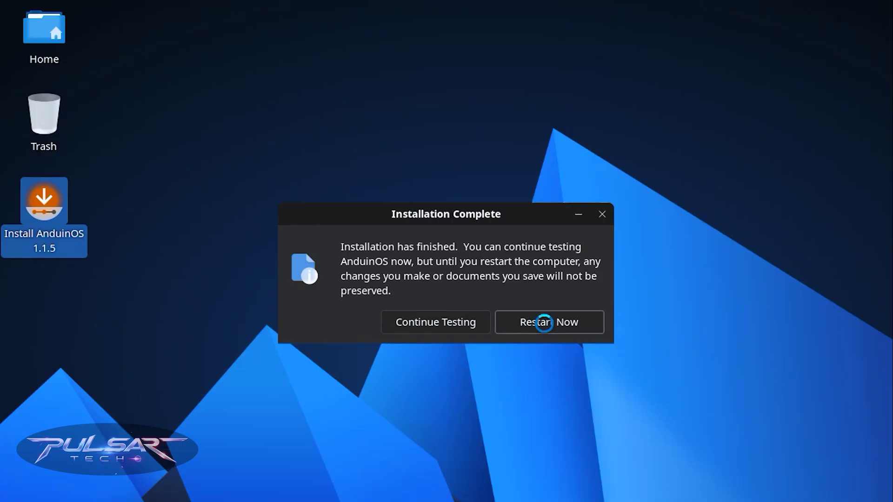
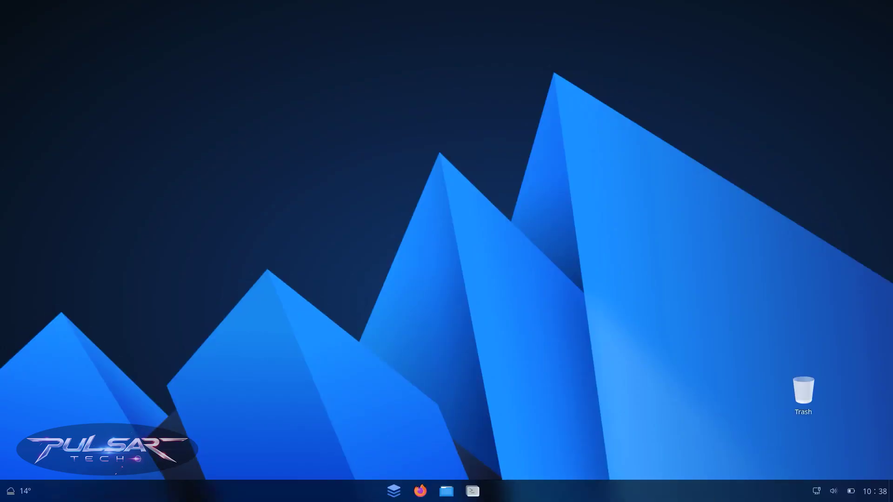
Turn Dark Style off and back on in quick settings, then start a screenshot
left_click(833, 491)
left_click(753, 434)
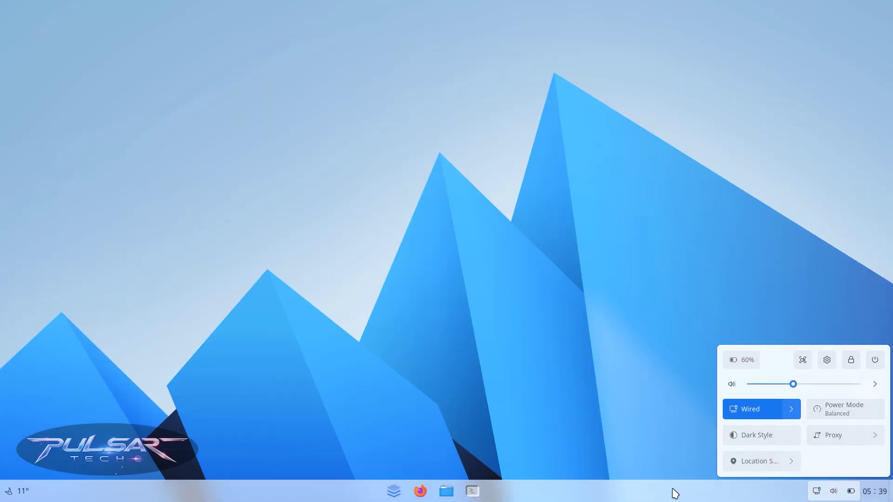
left_click(754, 437)
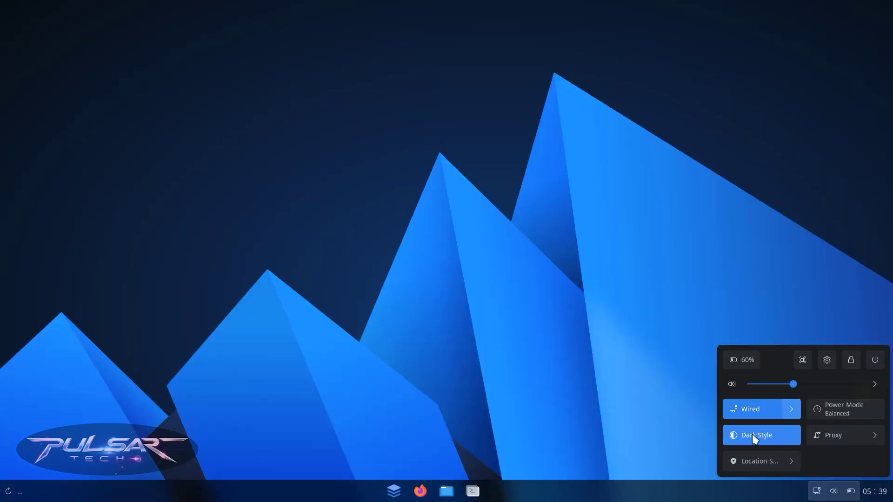
left_click(801, 359)
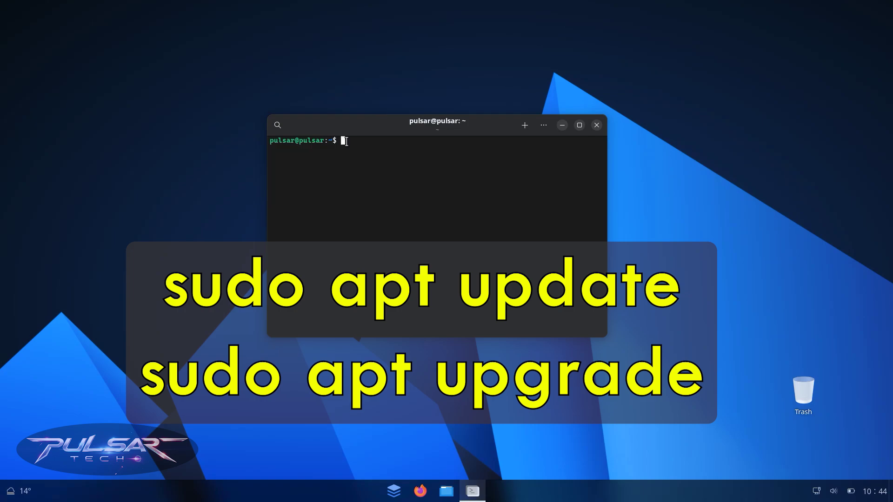
Run sudo apt update, then sudo apt upgrade, and confirm installing the 71 upgrades
type("sudo apt update")
key("Return")
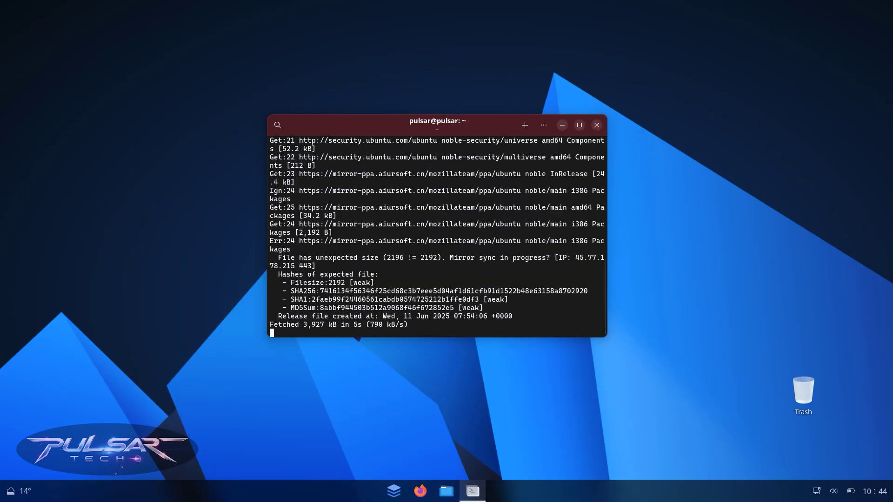
type("sudo apt upgrade")
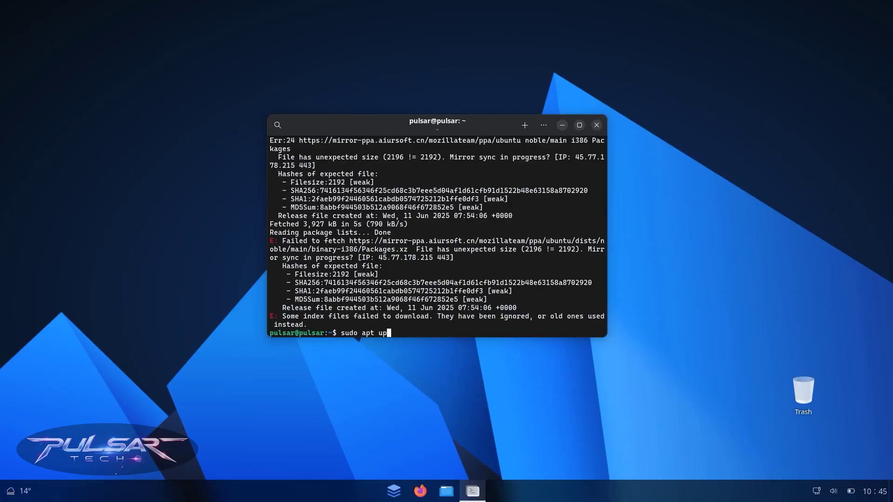
key("Return")
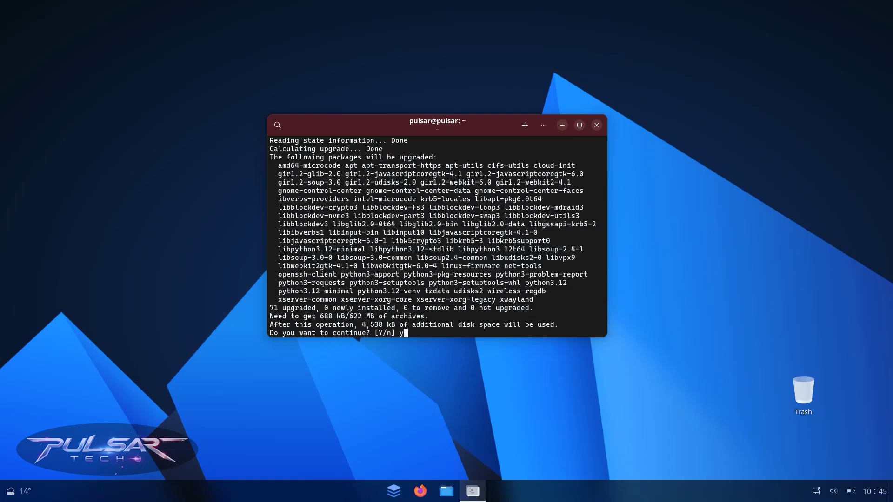
key("Return")
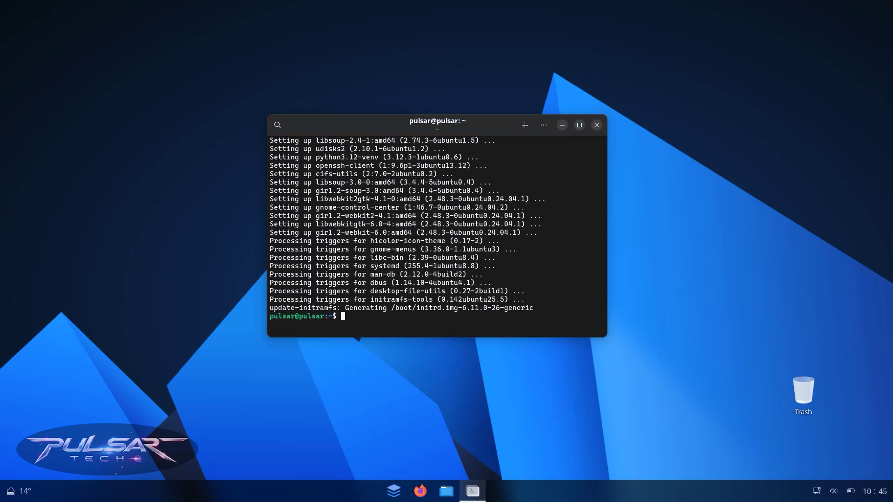
Run sudo do_anduinos_upgrade, which reports the system is already up to date
type("sudo ")
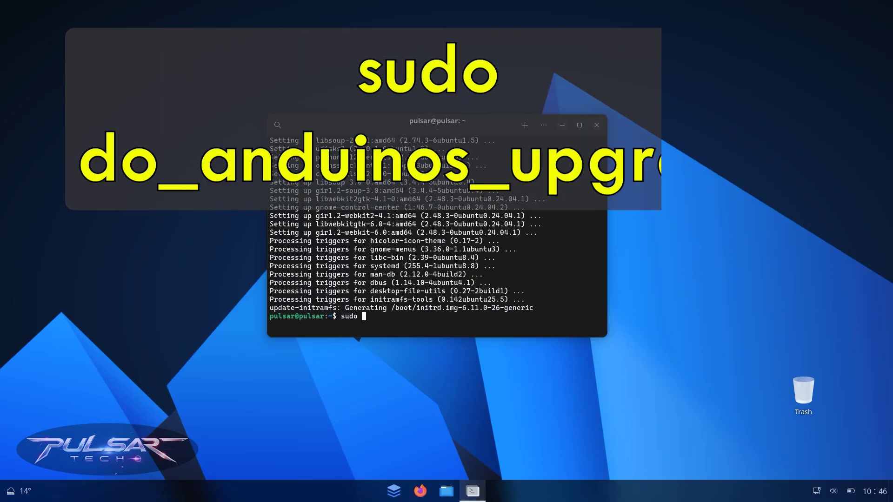
type("do_anduinos_upgrade")
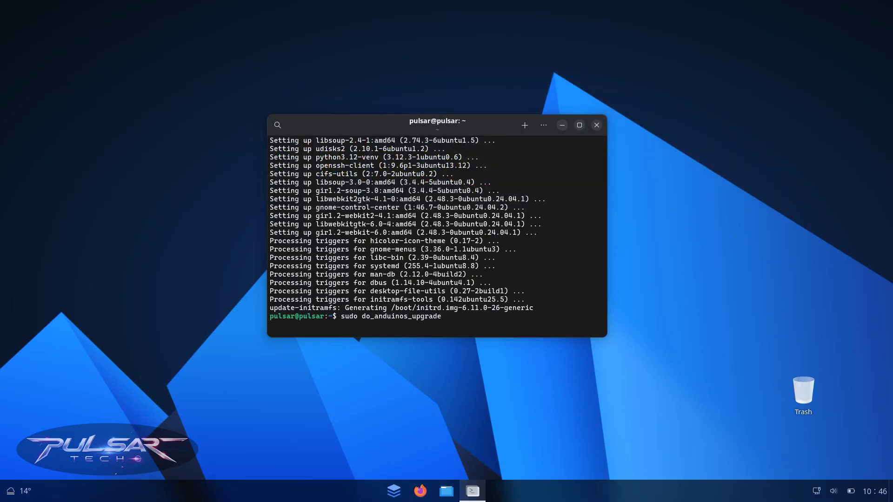
key("Return")
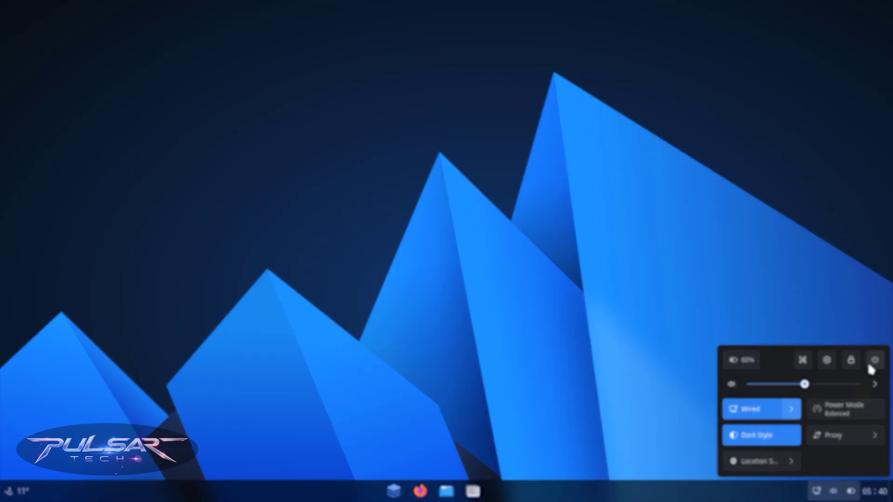
Turn Do Not Disturb on and back off in the clock panel, then dismiss the panel
left_click(874, 494)
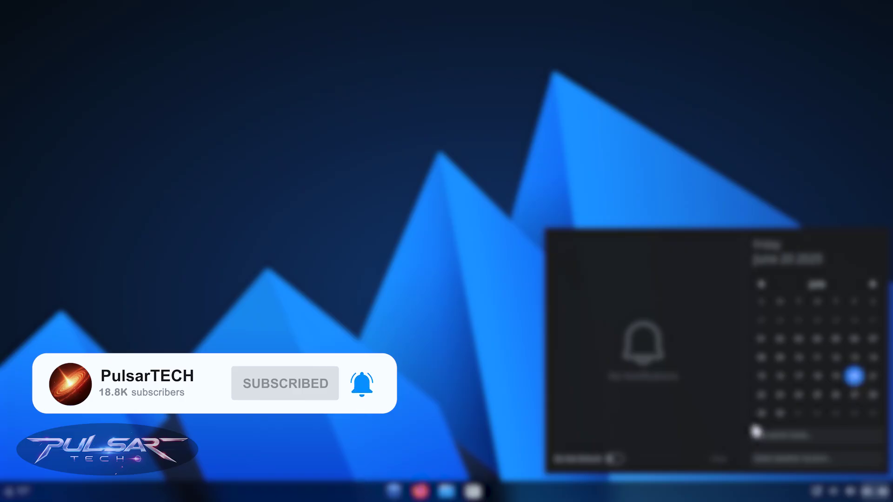
left_click(613, 461)
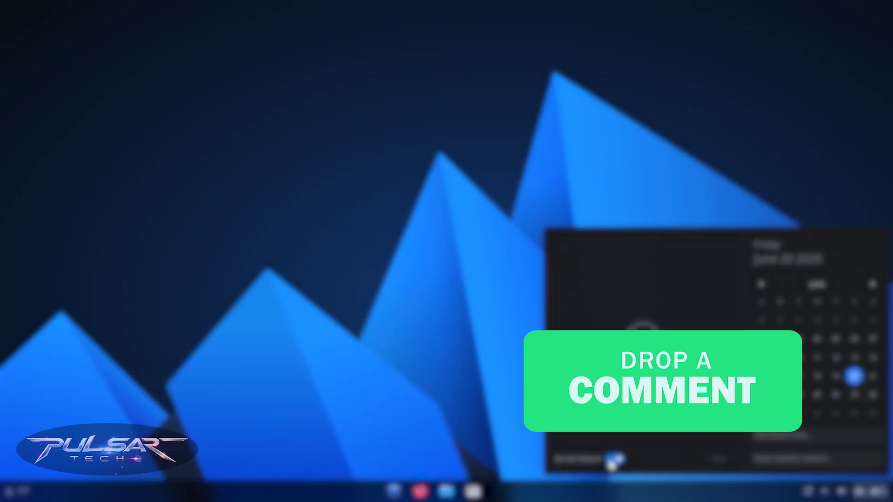
left_click(613, 460)
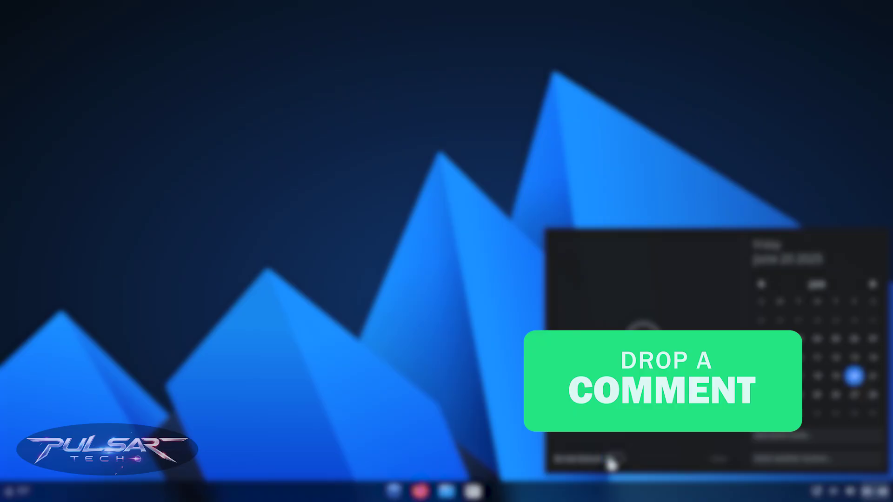
left_click(762, 160)
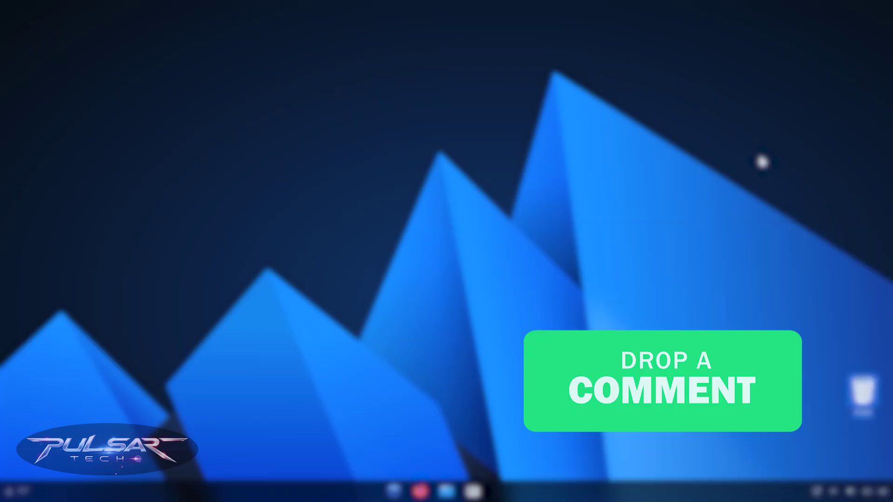